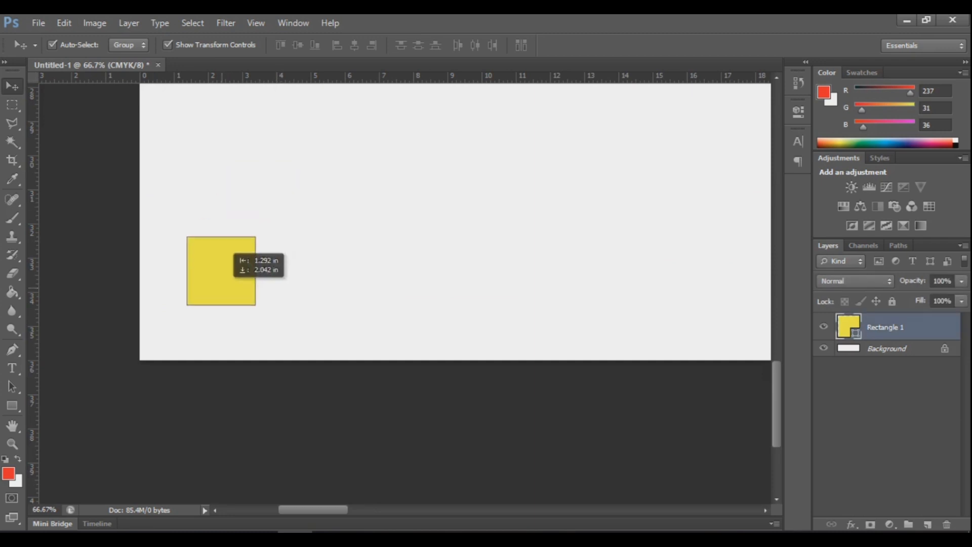
Step: Place guides on the yellow square's right and top edges, then move the square up and right
{"action": "left_click_drag", "start_coordinate": [31, 338], "coordinate": [208, 338]}
{"action": "left_click_drag", "start_coordinate": [304, 78], "coordinate": [304, 292]}
{"action": "left_click_drag", "start_coordinate": [174, 327], "coordinate": [362, 173]}
{"action": "scroll", "coordinate": [361, 173], "scroll_direction": "down", "scroll_amount": 6}
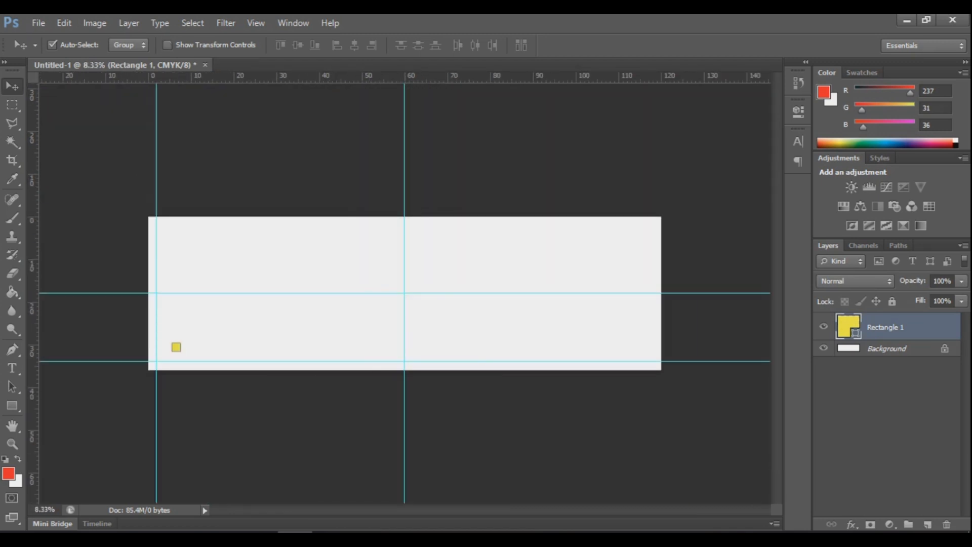
Step: Move the yellow square to the canvas's top-left corner and add a guide along its bottom edge
{"action": "left_click_drag", "start_coordinate": [176, 347], "coordinate": [152, 221]}
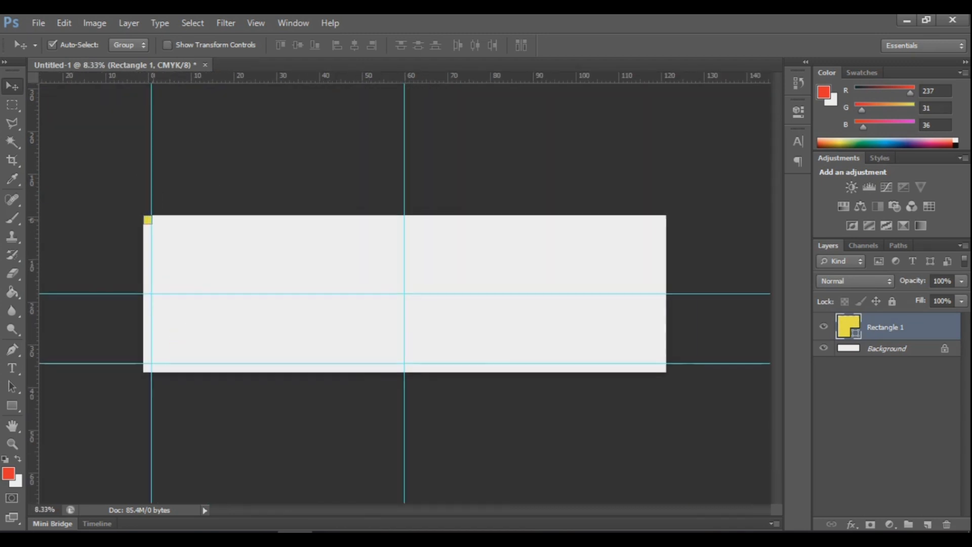
{"action": "scroll", "coordinate": [153, 222], "scroll_direction": "up", "scroll_amount": 2}
{"action": "scroll", "coordinate": [152, 218], "scroll_direction": "up", "scroll_amount": 5}
{"action": "left_click_drag", "start_coordinate": [298, 77], "coordinate": [260, 340]}
{"action": "scroll", "coordinate": [448, 346], "scroll_direction": "down", "scroll_amount": 2}
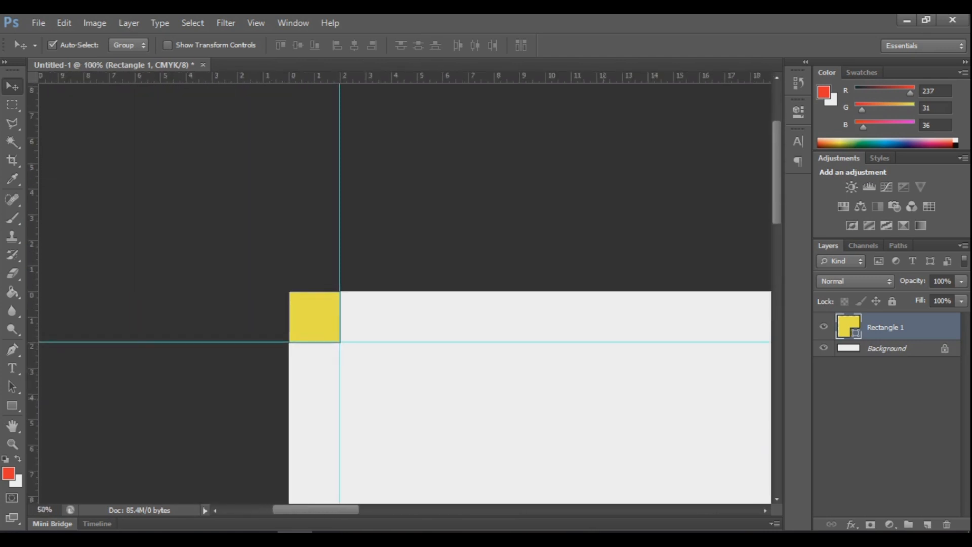
{"action": "scroll", "coordinate": [448, 346], "scroll_direction": "down", "scroll_amount": 4}
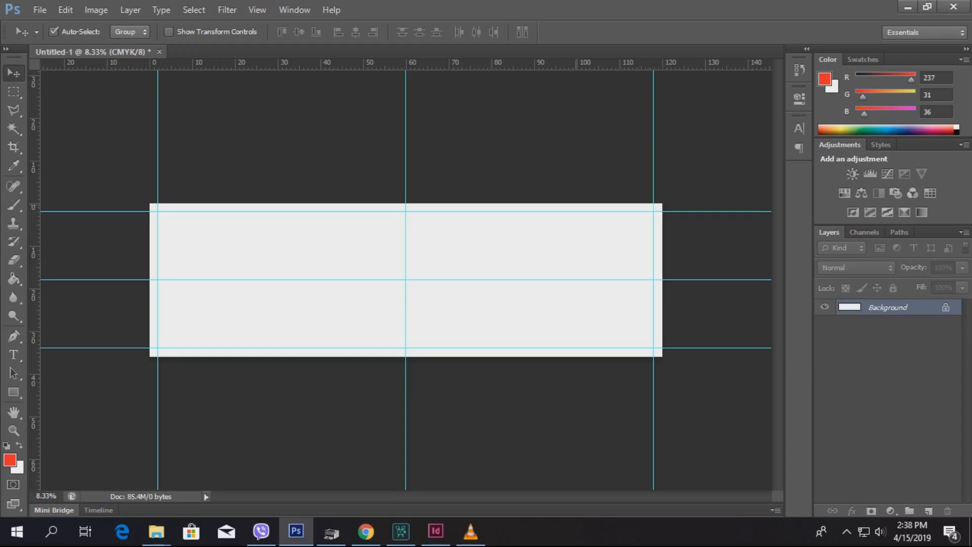
Step: Add the title 'श्रीकृष्ण होटल एण्ड रेष्टुरेण्ट' as a text line on the canvas
{"action": "key", "text": "t"}
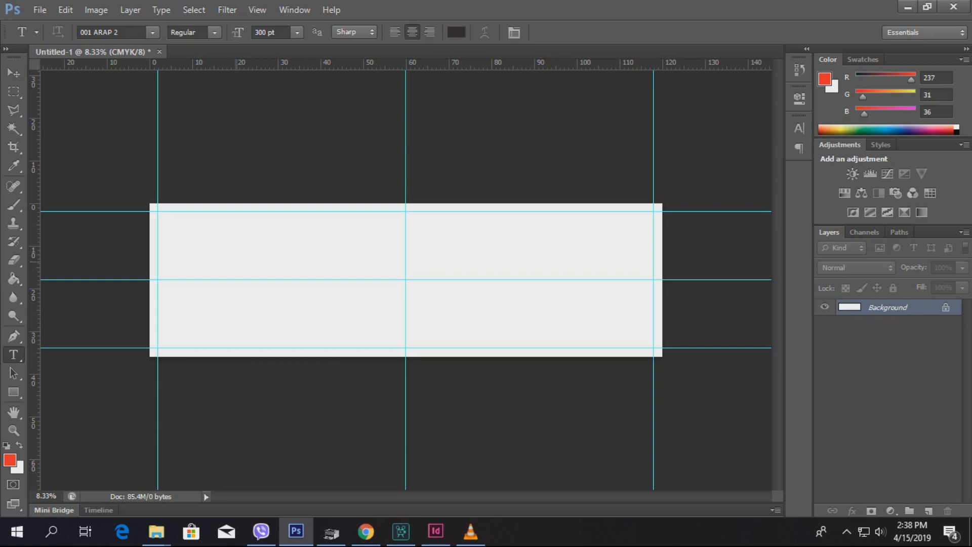
{"action": "left_click", "coordinate": [236, 261]}
{"action": "type", "text": "श्रीक"}
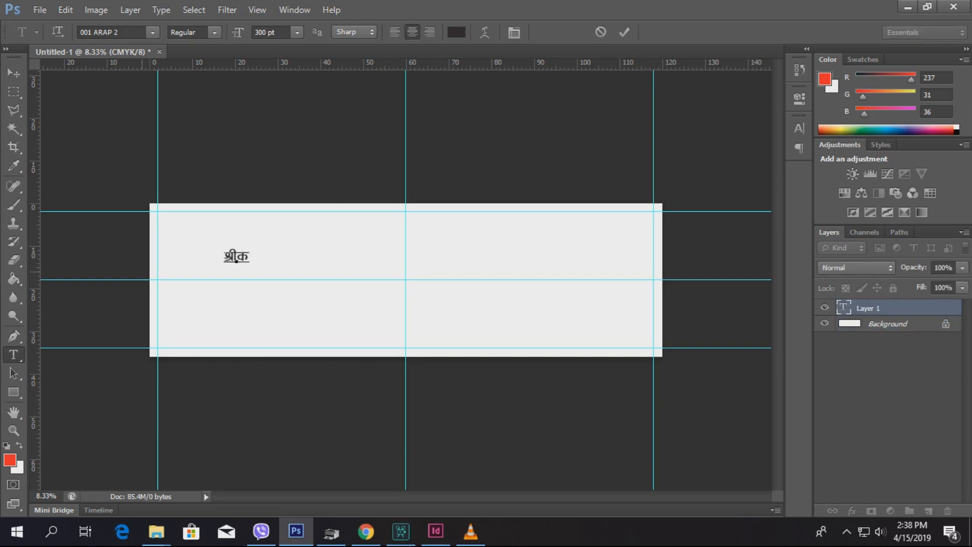
{"action": "type", "text": "ृष्ण होटल"}
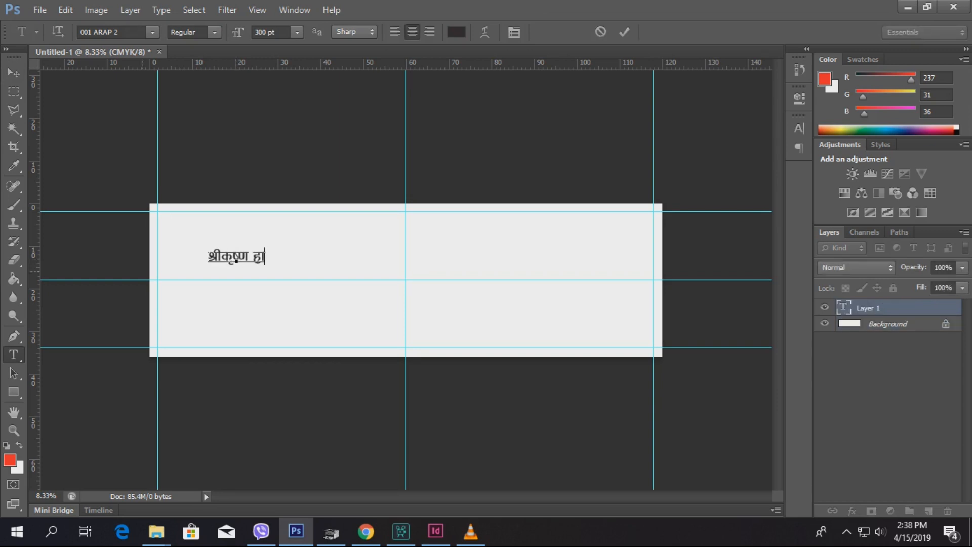
{"action": "type", "text": " एण्ड रेष्ट"}
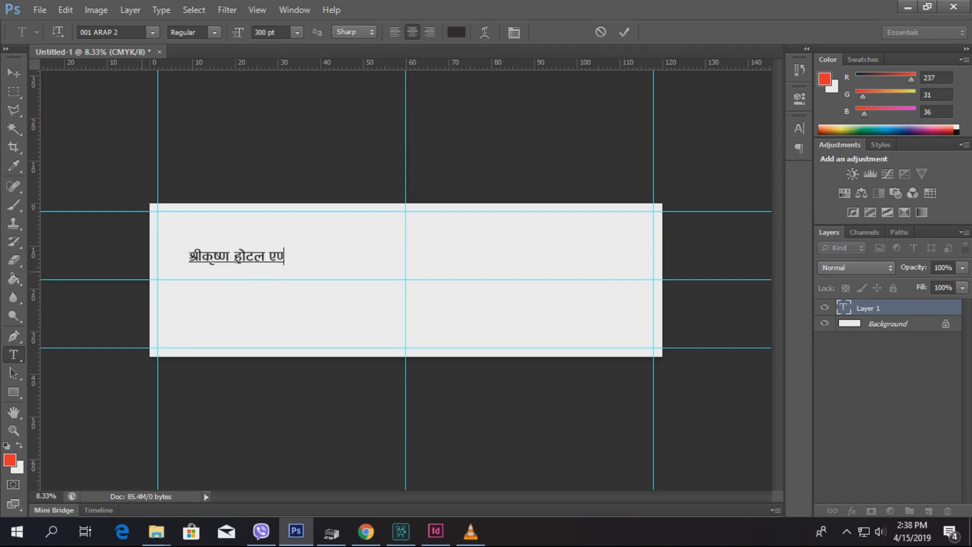
{"action": "type", "text": "ुरेण्ट"}
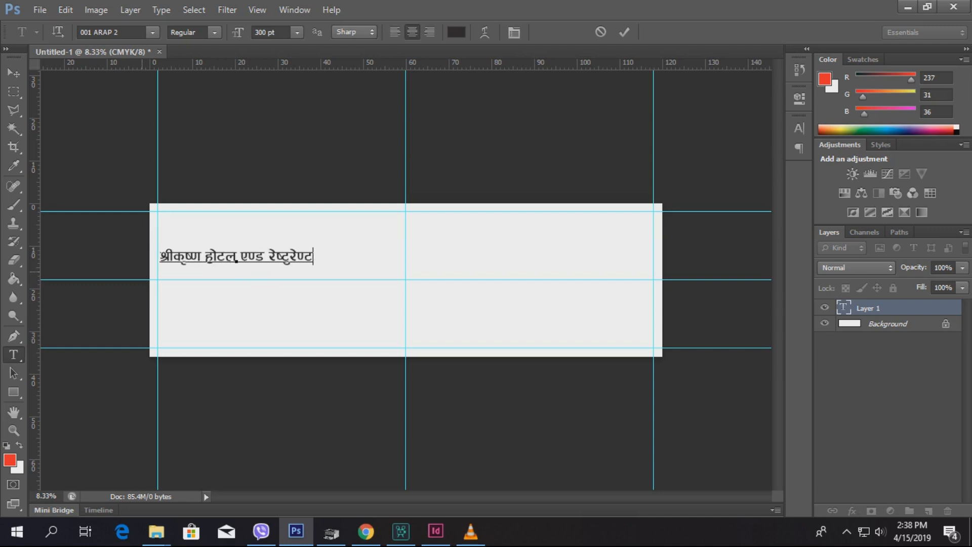
{"action": "key", "text": "ctrl+a"}
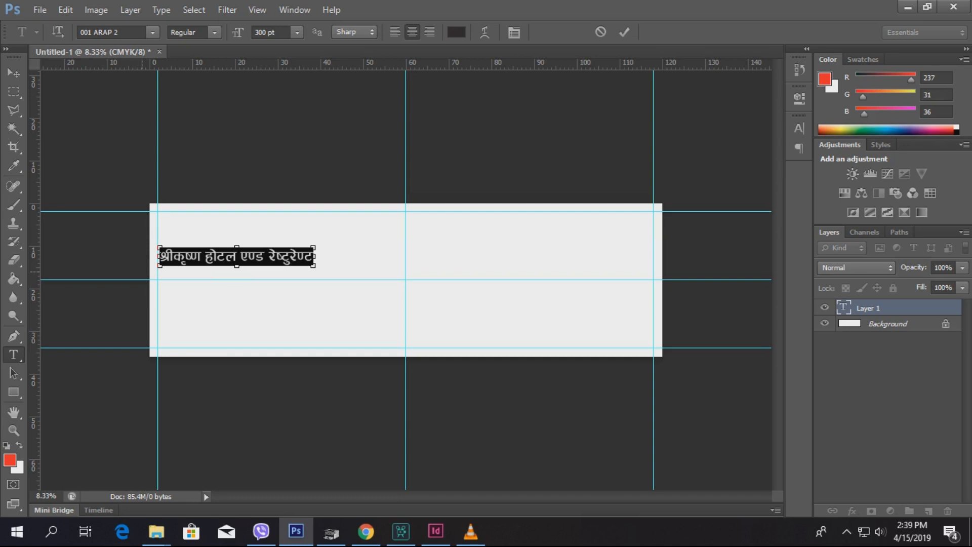
{"action": "left_click", "coordinate": [14, 73]}
Step: Scale the title up to about 304% so it stretches across the upper half
{"action": "left_click", "coordinate": [168, 32]}
{"action": "left_click_drag", "start_coordinate": [314, 264], "coordinate": [627, 284]}
{"action": "mouse_move", "coordinate": [527, 287]}
{"action": "left_mouse_down"}
{"action": "mouse_move", "coordinate": [541, 287]}
{"action": "mouse_move", "coordinate": [541, 275]}
{"action": "left_mouse_up"}
{"action": "key", "text": "Return"}
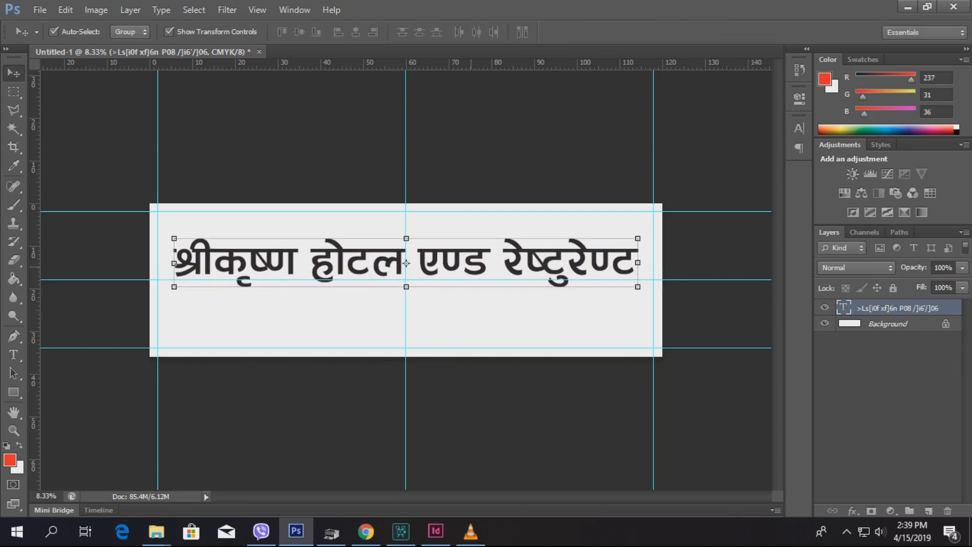
Step: Duplicate the title below itself and shrink the copy to about half, then to 89%
{"action": "left_click_drag", "start_coordinate": [504, 264], "coordinate": [504, 311]}
{"action": "key", "text": "ctrl+t"}
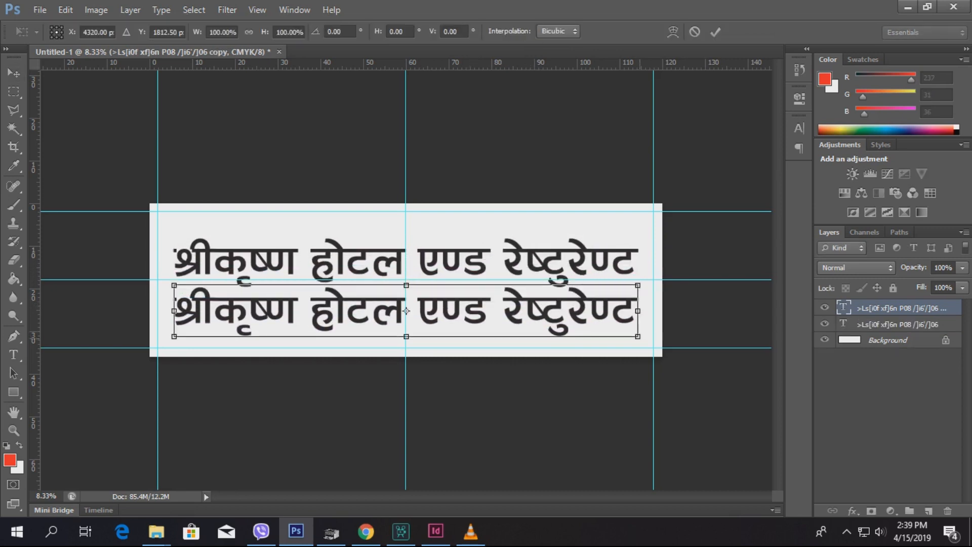
{"action": "left_click_drag", "start_coordinate": [638, 336], "coordinate": [514, 313]}
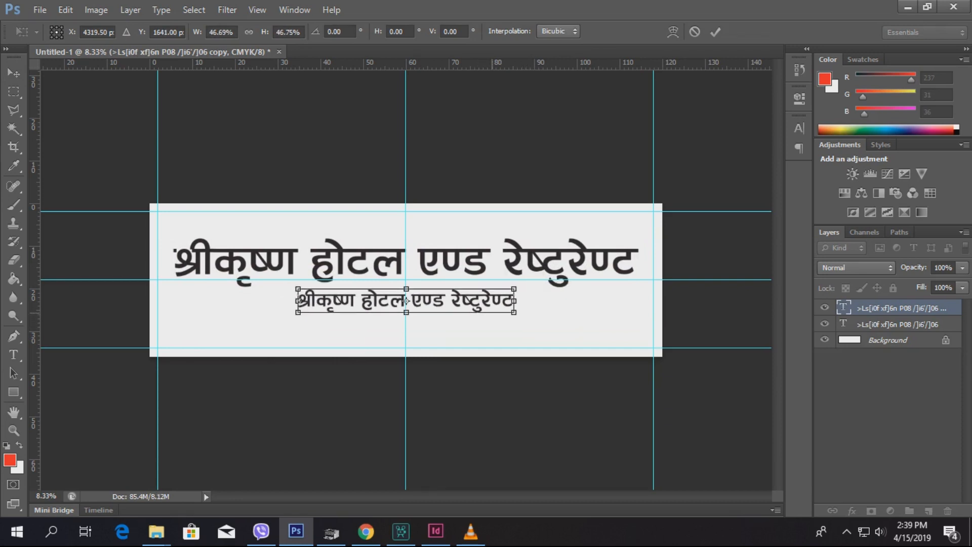
{"action": "key", "text": "Return"}
{"action": "left_click_drag", "start_coordinate": [406, 301], "coordinate": [406, 298]}
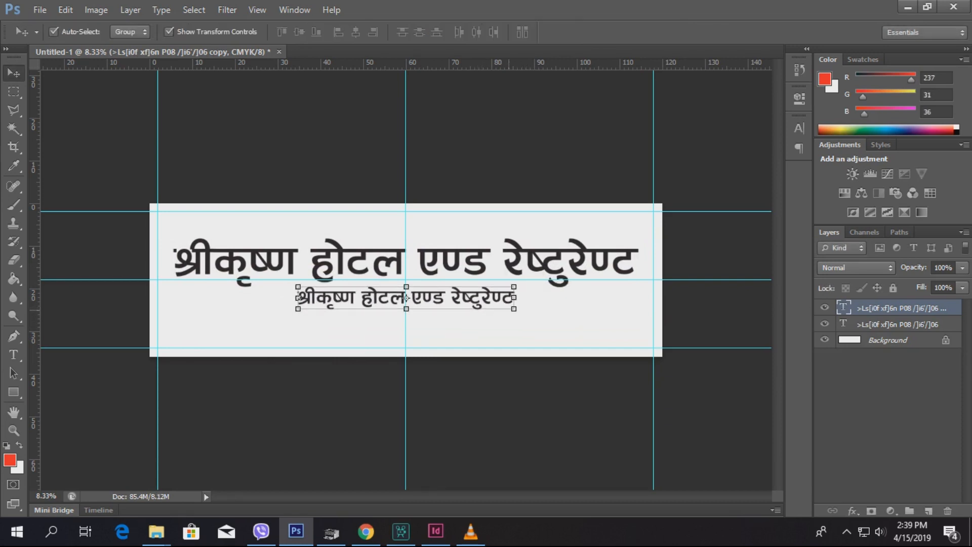
{"action": "key", "text": "ctrl+t"}
{"action": "left_click_drag", "start_coordinate": [514, 309], "coordinate": [502, 308]}
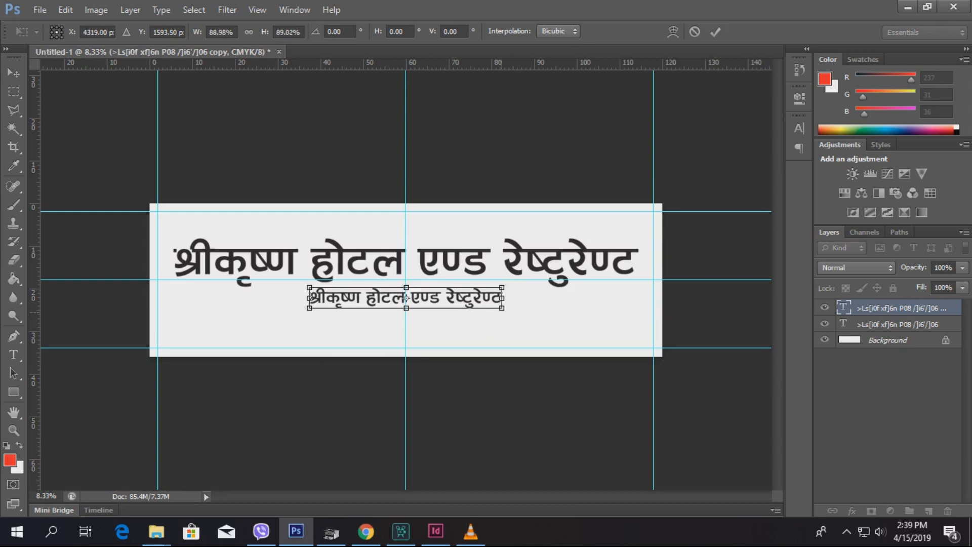
{"action": "key", "text": "Return"}
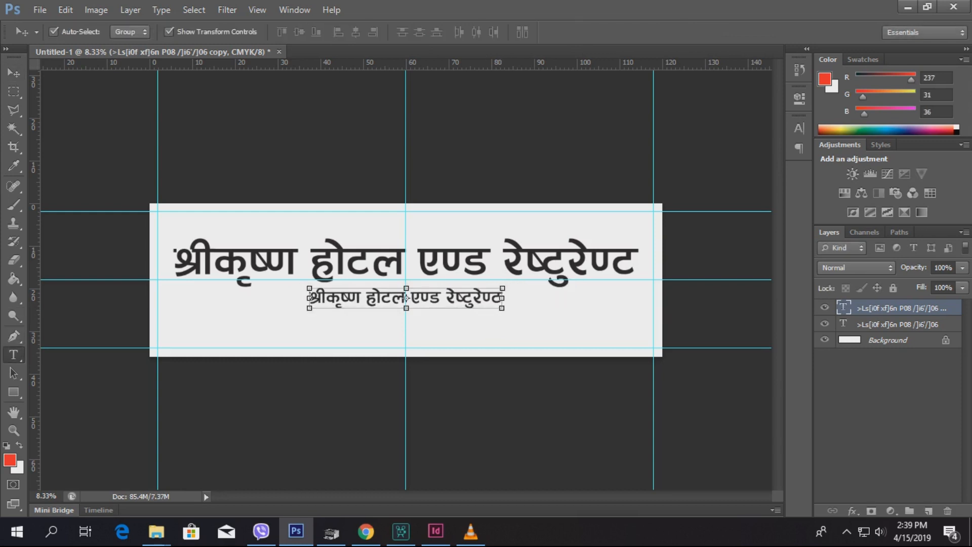
Step: Replace the copy's text with the two lines 'फलेवास नगरपालिका-१' and 'कार्किनेटा, पर्वत'
{"action": "key", "text": "t"}
{"action": "left_click", "coordinate": [406, 298]}
{"action": "key", "text": "ctrl+a"}
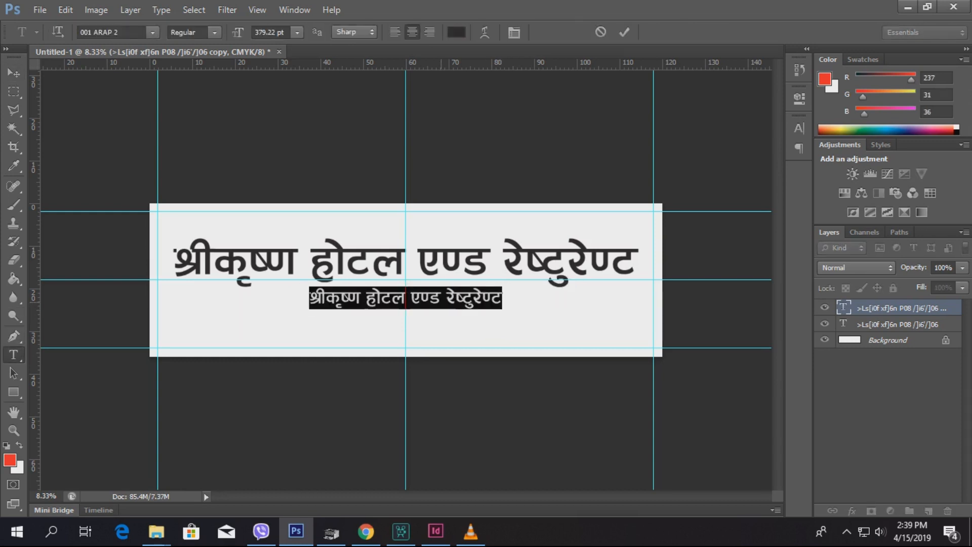
{"action": "type", "text": "kmn]jf; gu"}
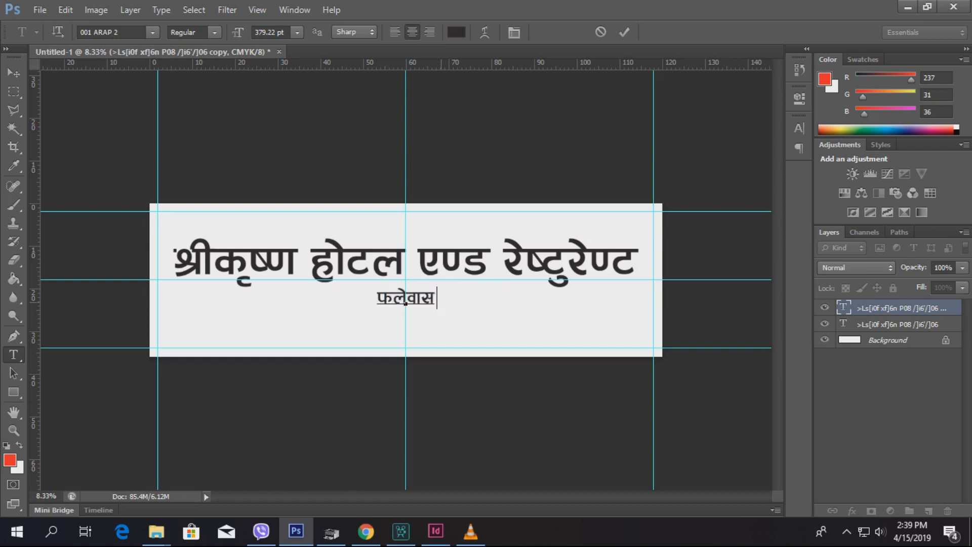
{"action": "type", "text": "/kfnlsf"}
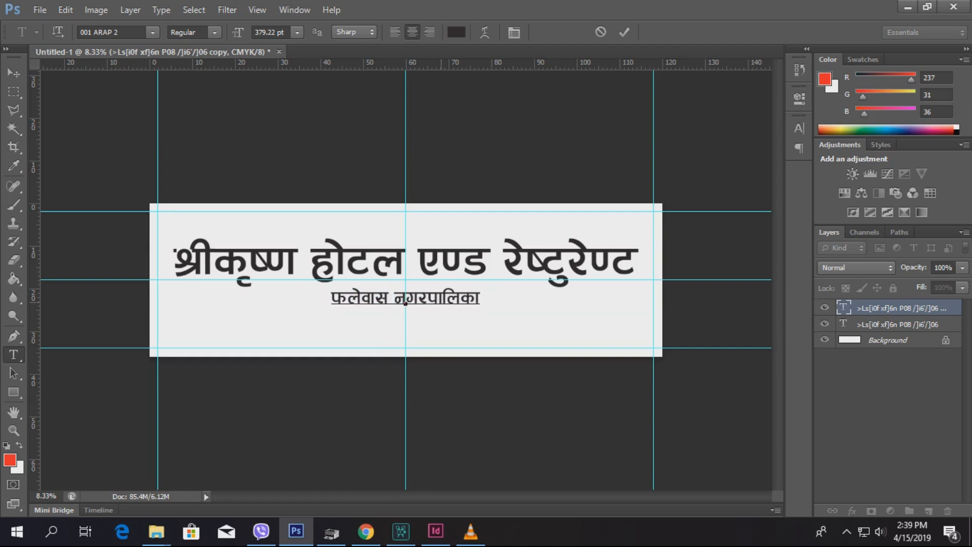
{"action": "type", "text": "-!"}
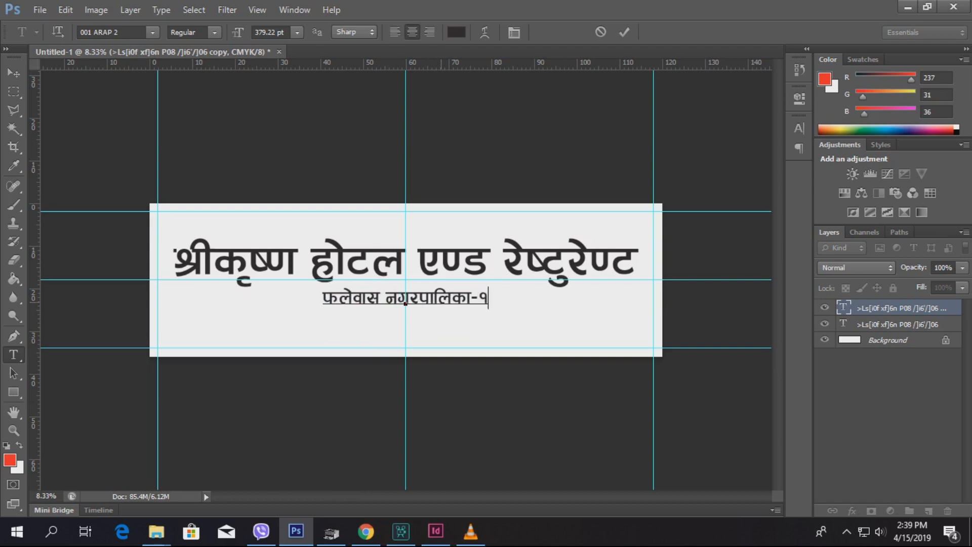
{"action": "key", "text": "Return"}
{"action": "type", "text": "sfls{g]6f, kj{t"}
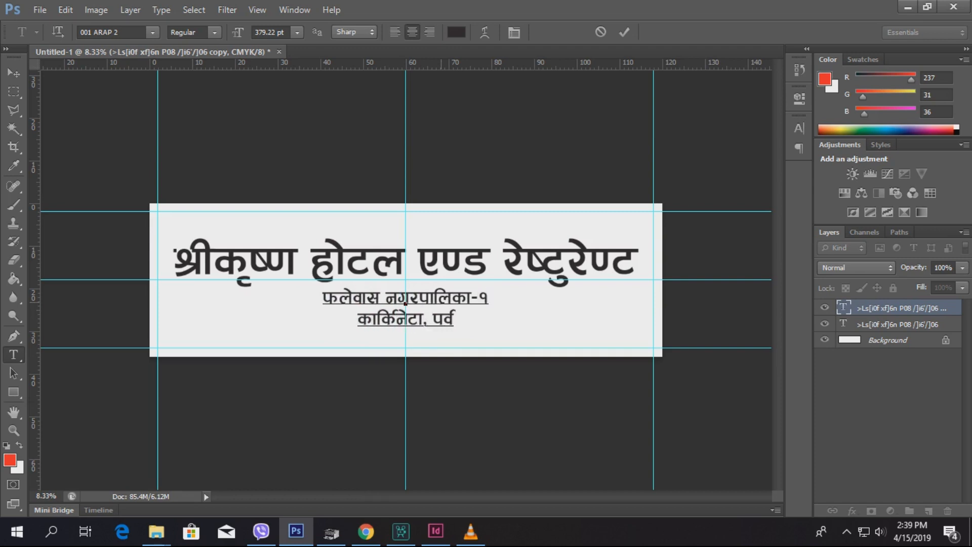
{"action": "key", "text": "ctrl+Return"}
Step: Shrink the two-line address text slightly
{"action": "key", "text": "v"}
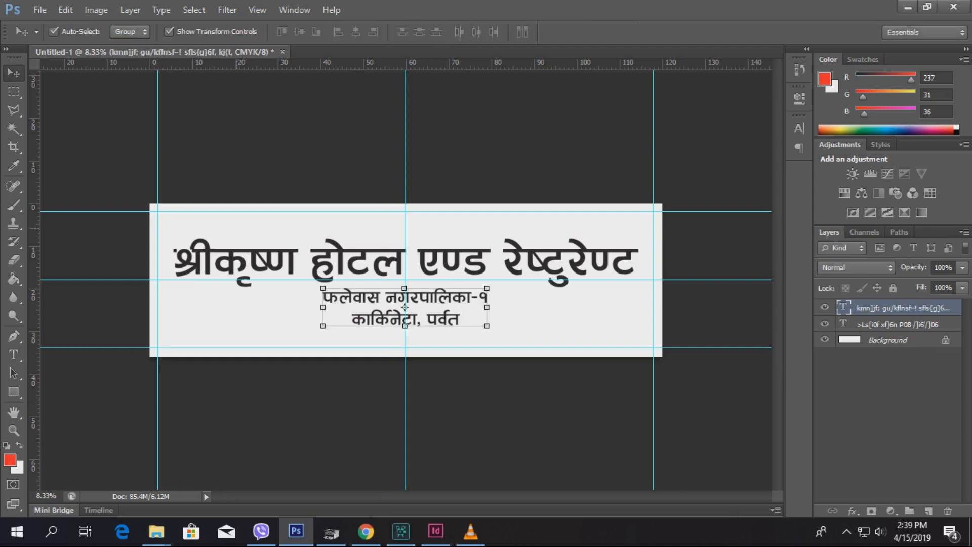
{"action": "key", "text": "ctrl+t"}
{"action": "left_click_drag", "start_coordinate": [487, 288], "coordinate": [482, 289]}
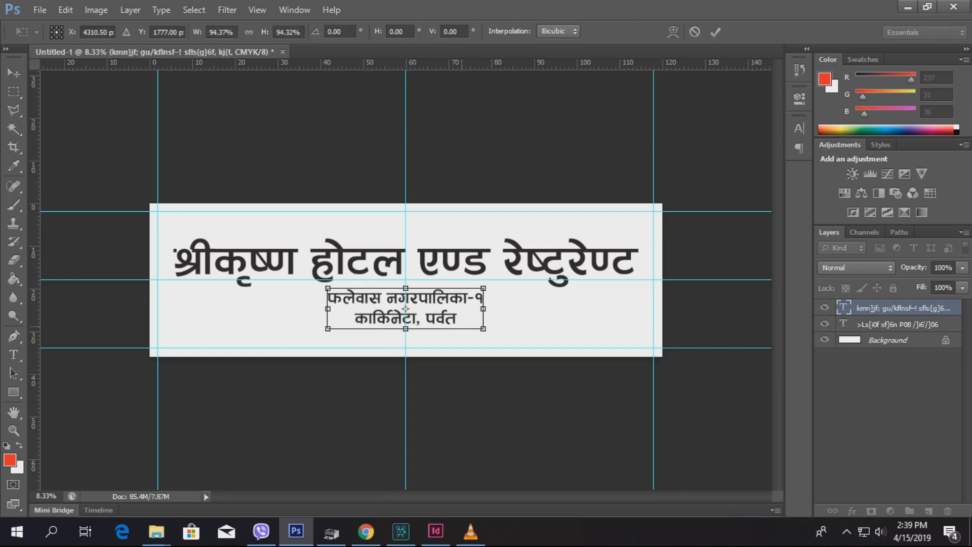
{"action": "key", "text": "Return"}
Step: Copy the address above the title, replace it with the proprietor's name, and align it to the left guide
{"action": "left_click_drag", "start_coordinate": [445, 308], "coordinate": [275, 231]}
{"action": "key", "text": "t"}
{"action": "left_click", "coordinate": [257, 241]}
{"action": "key", "text": "ctrl+a"}
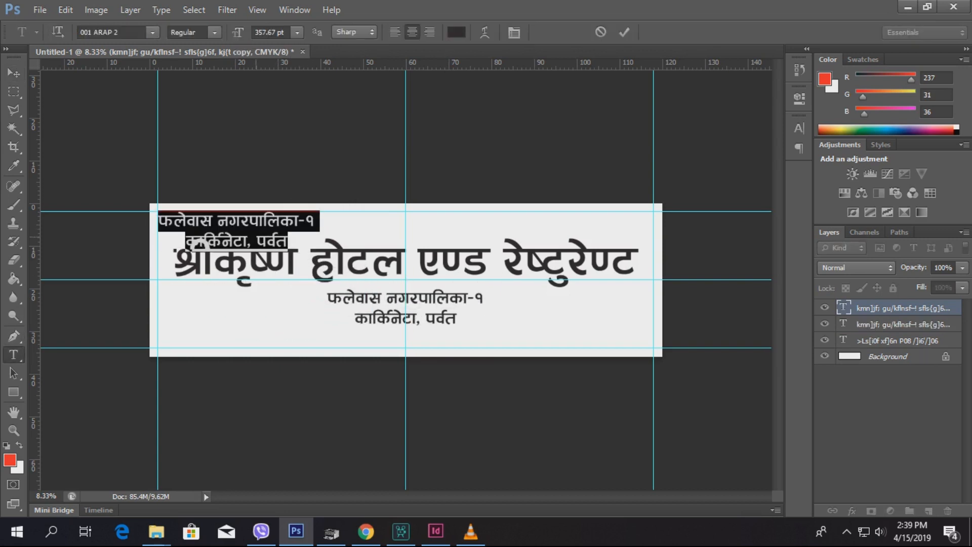
{"action": "left_click", "coordinate": [13, 73]}
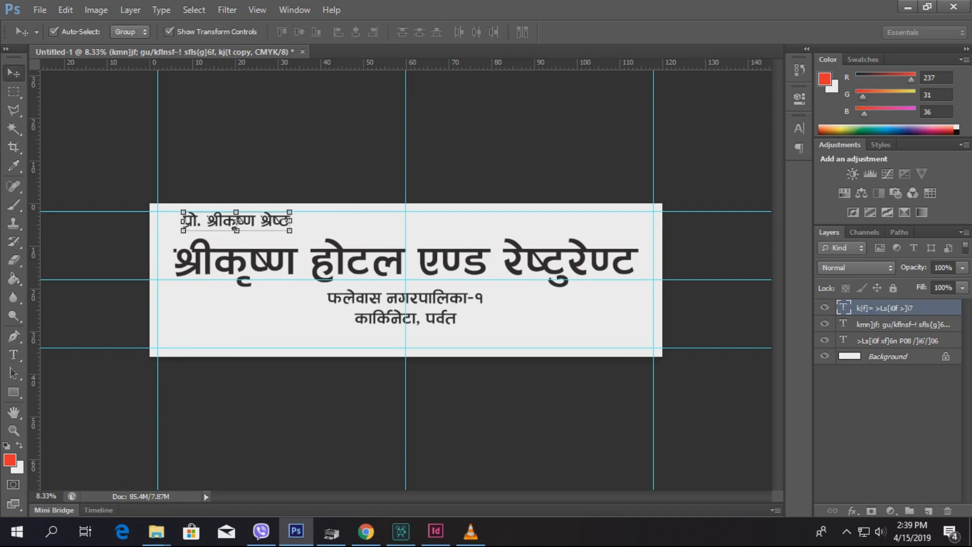
{"action": "left_click_drag", "start_coordinate": [278, 223], "coordinate": [599, 223]}
Step: Replace the copied line at the top right with the mobile number
{"action": "left_click", "coordinate": [13, 354]}
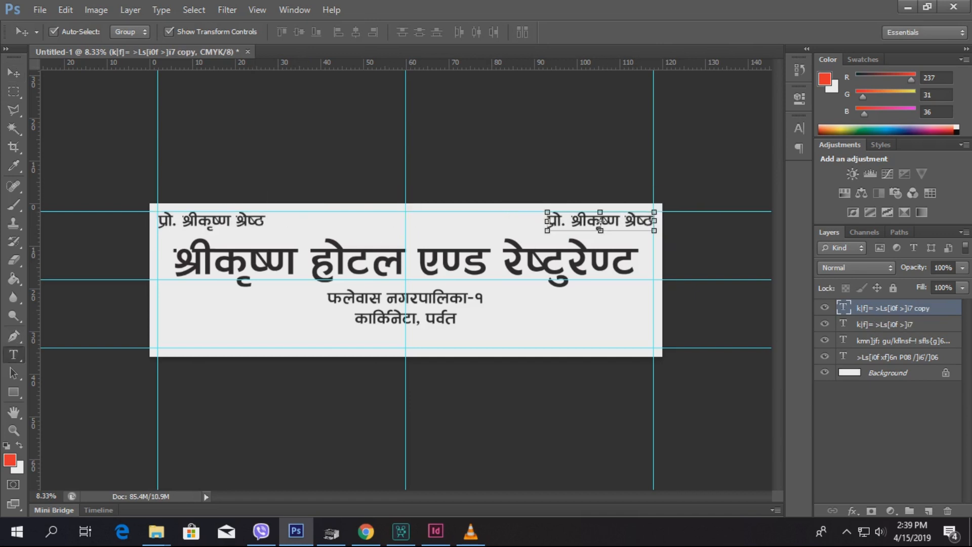
{"action": "left_click", "coordinate": [601, 222]}
{"action": "key", "text": "ctrl+a"}
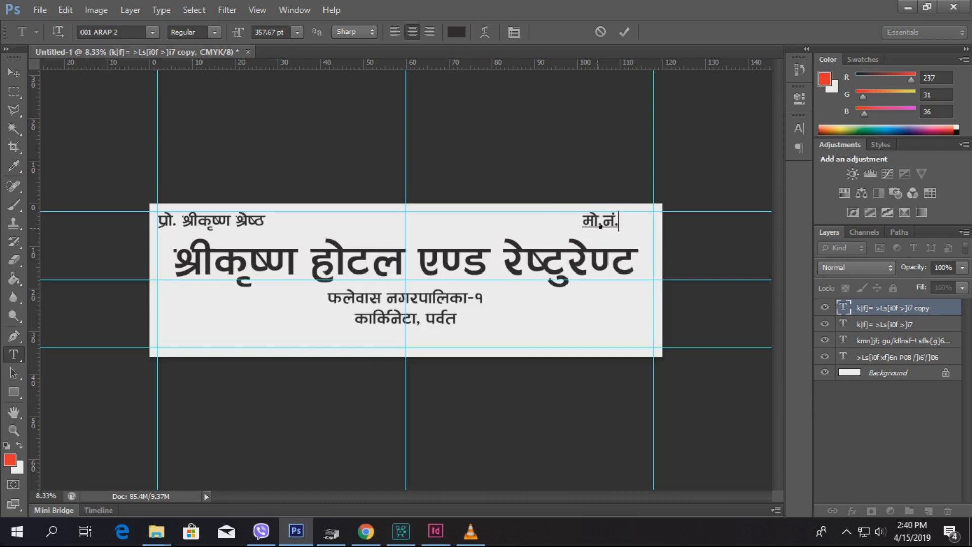
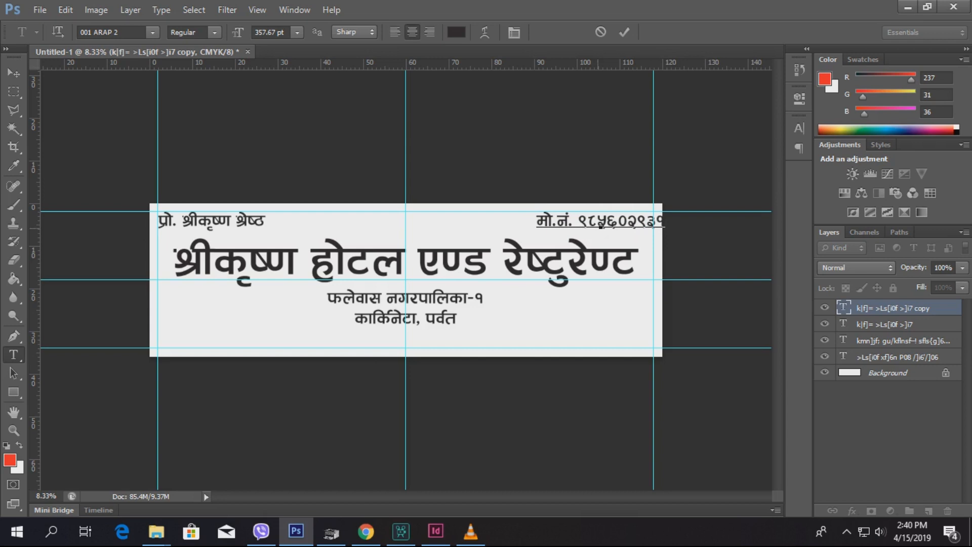
{"action": "left_click", "coordinate": [14, 73]}
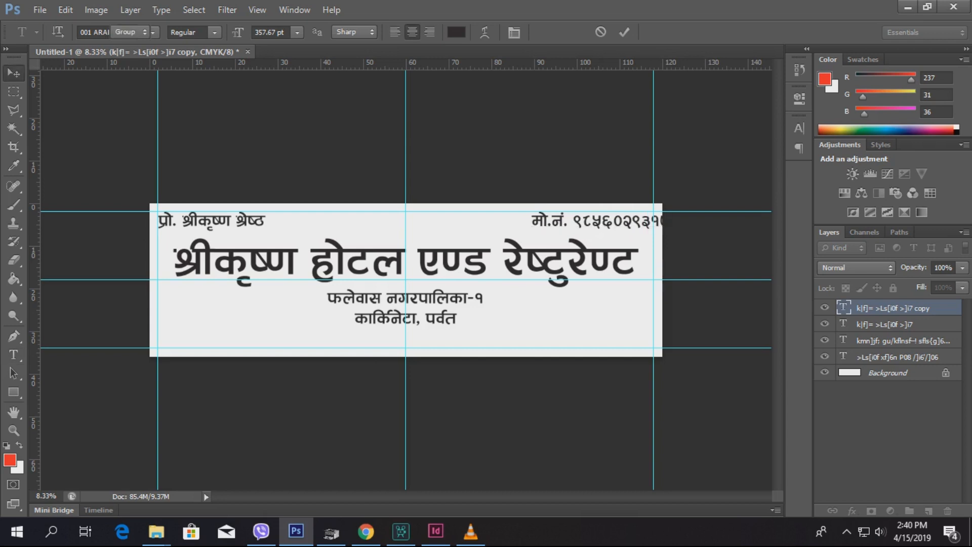
Step: Copy the number line to the bottom, centre-align it, and type the tea, snacks and chicken slogan
{"action": "left_click_drag", "start_coordinate": [637, 228], "coordinate": [263, 348]}
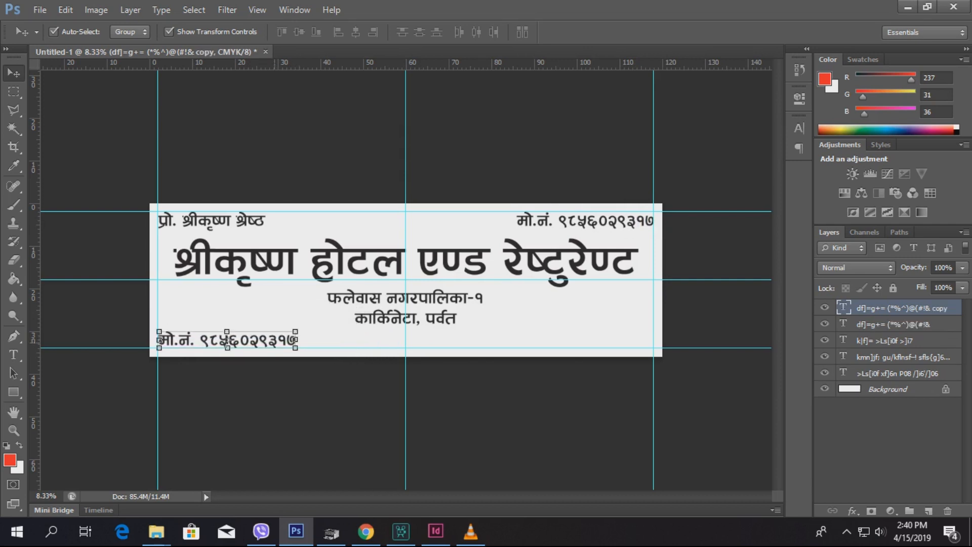
{"action": "key", "text": "t"}
{"action": "left_click", "coordinate": [228, 340]}
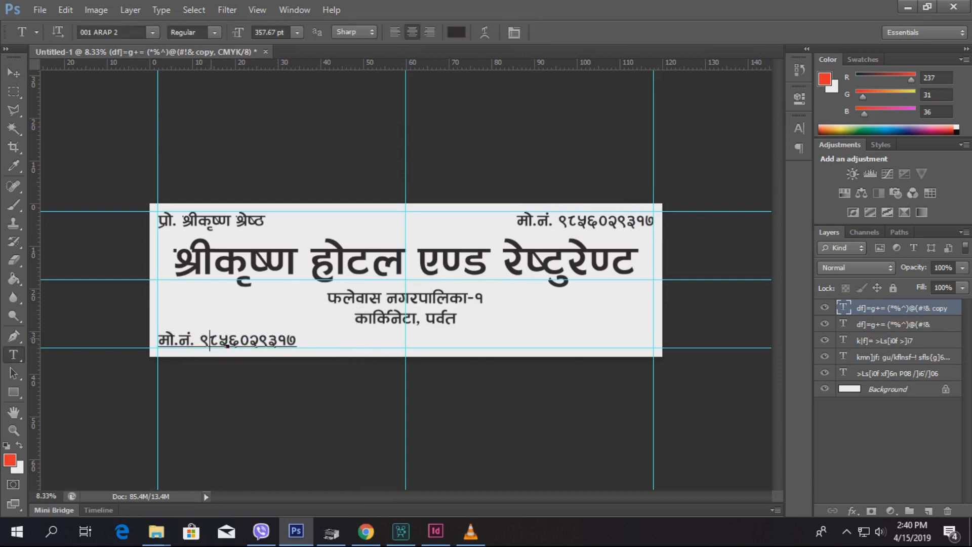
{"action": "key", "text": "ctrl+a"}
{"action": "key", "text": "ctrl+shift+c"}
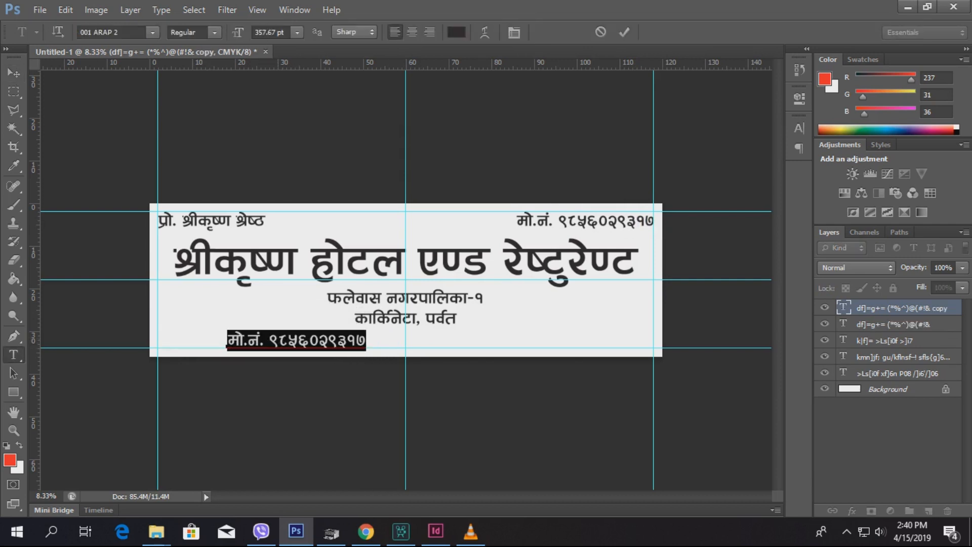
{"action": "type", "text": "oxfF"}
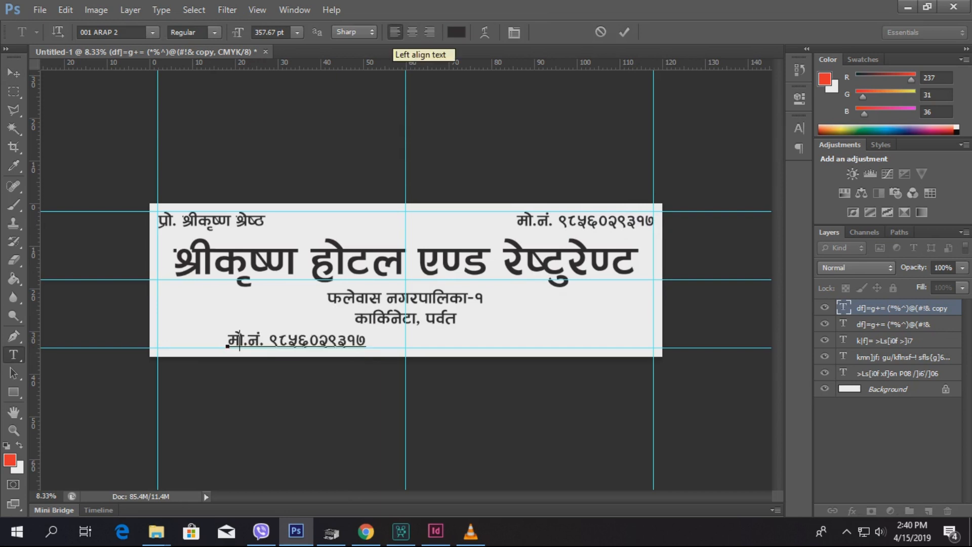
{"action": "type", "text": " lrof."}
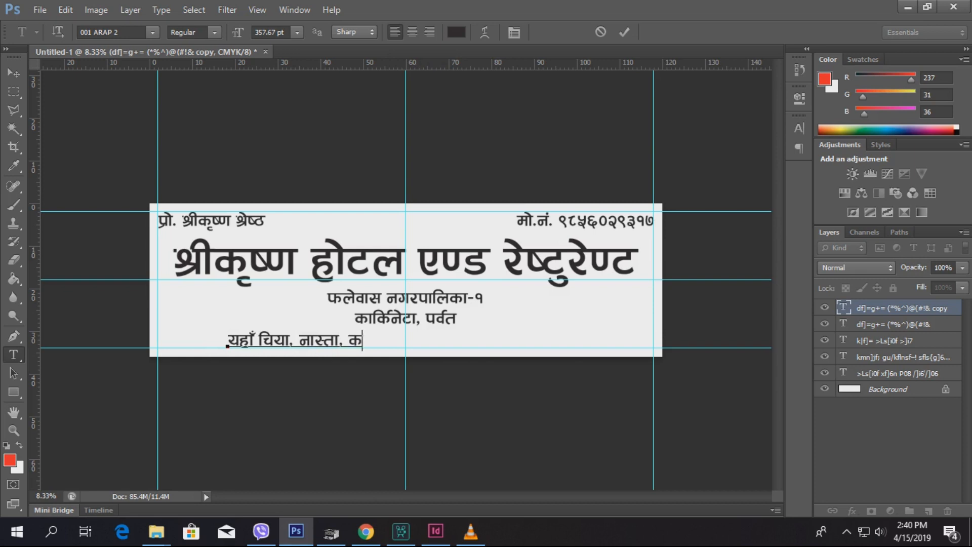
{"action": "type", "text": "sf] "}
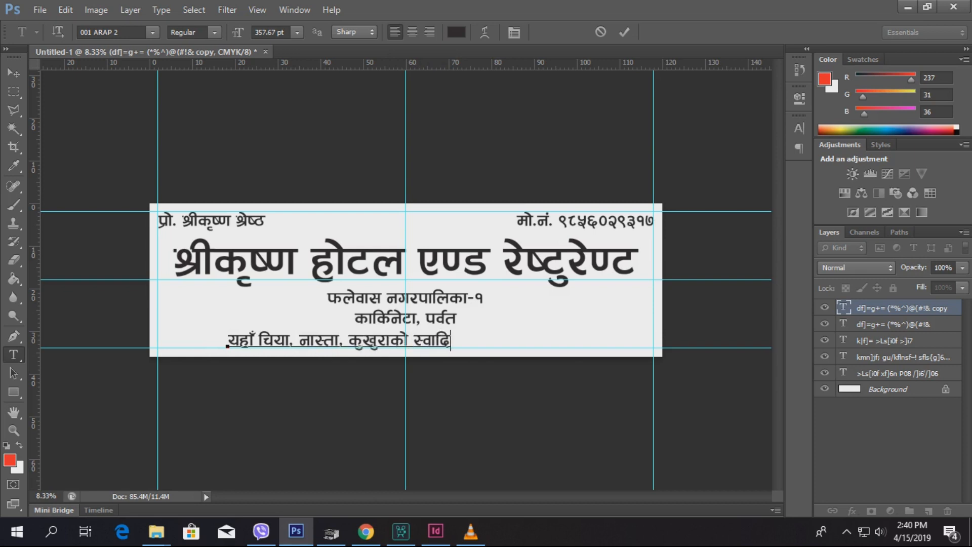
{"action": "type", "text": "/sf/"}
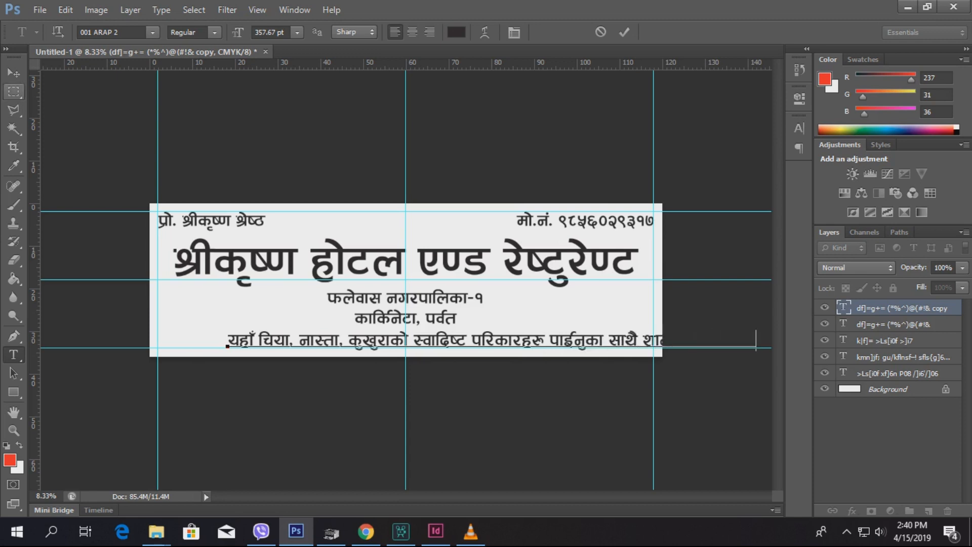
{"action": "left_click", "coordinate": [14, 73]}
Step: Scale the slogan line so it spans the full width between the side guides
{"action": "left_click_drag", "start_coordinate": [492, 341], "coordinate": [424, 341]}
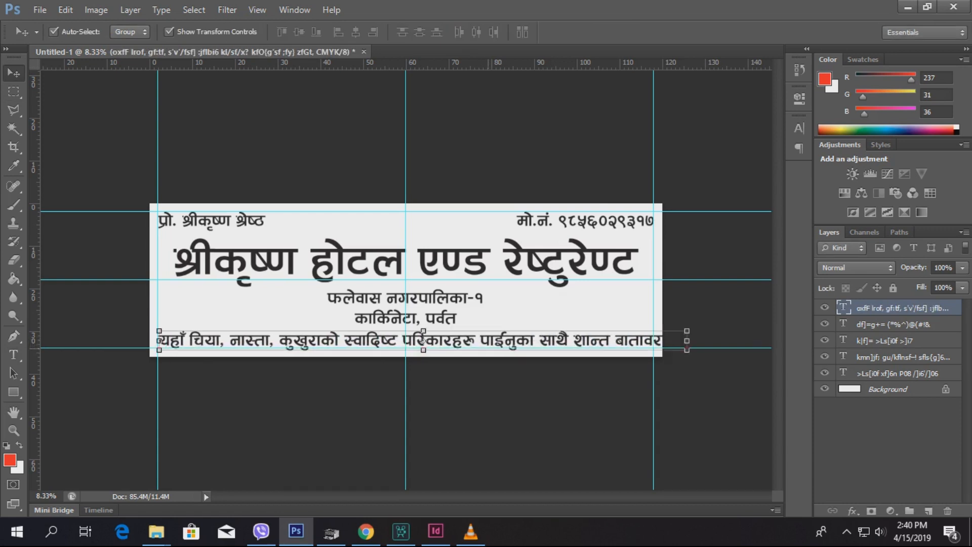
{"action": "left_click_drag", "start_coordinate": [687, 331], "coordinate": [565, 336]}
{"action": "key", "text": "Return"}
{"action": "key", "text": "ctrl+t"}
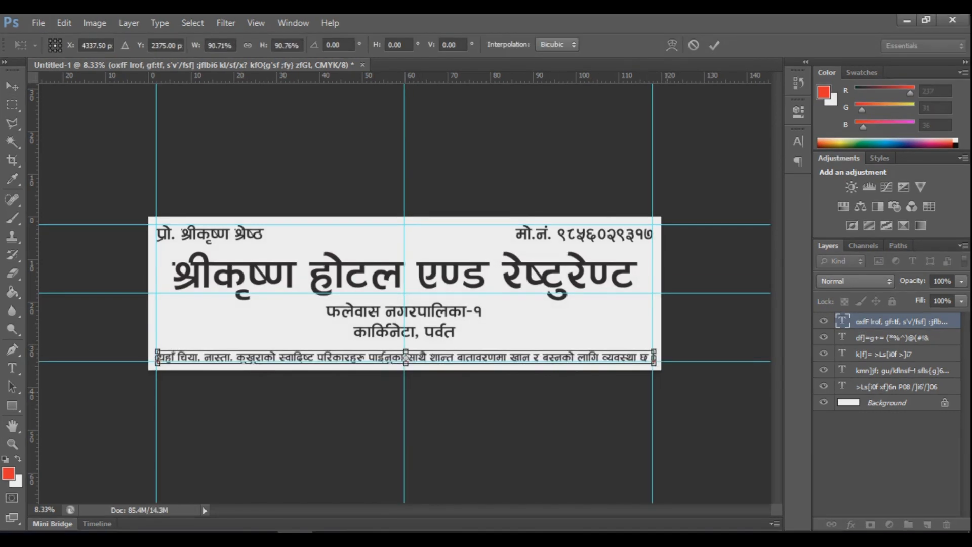
{"action": "key", "text": "Return"}
{"action": "scroll", "coordinate": [679, 358], "scroll_direction": "up", "scroll_amount": 1}
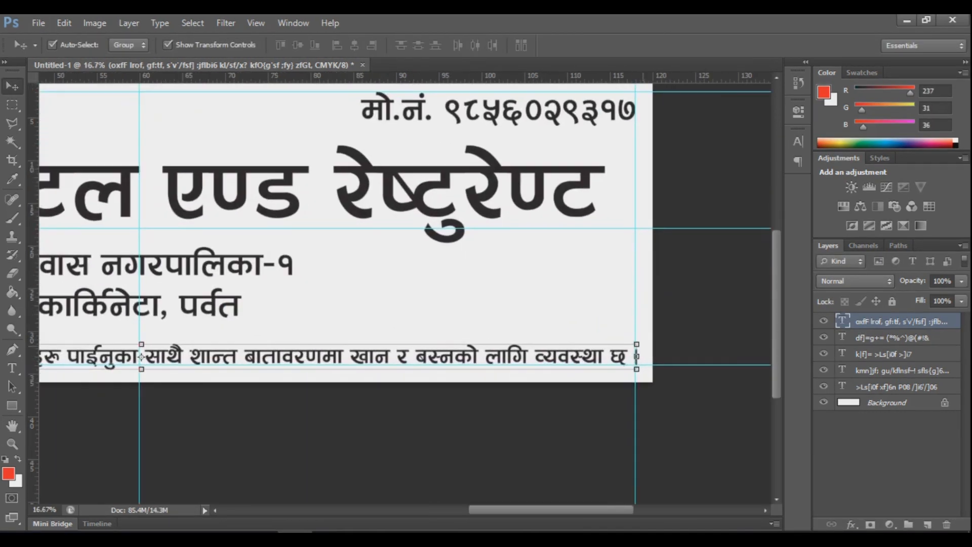
{"action": "key", "text": "ctrl+t"}
{"action": "left_click_drag", "start_coordinate": [637, 356], "coordinate": [636, 356]}
{"action": "scroll", "coordinate": [635, 356], "scroll_direction": "down", "scroll_amount": 1}
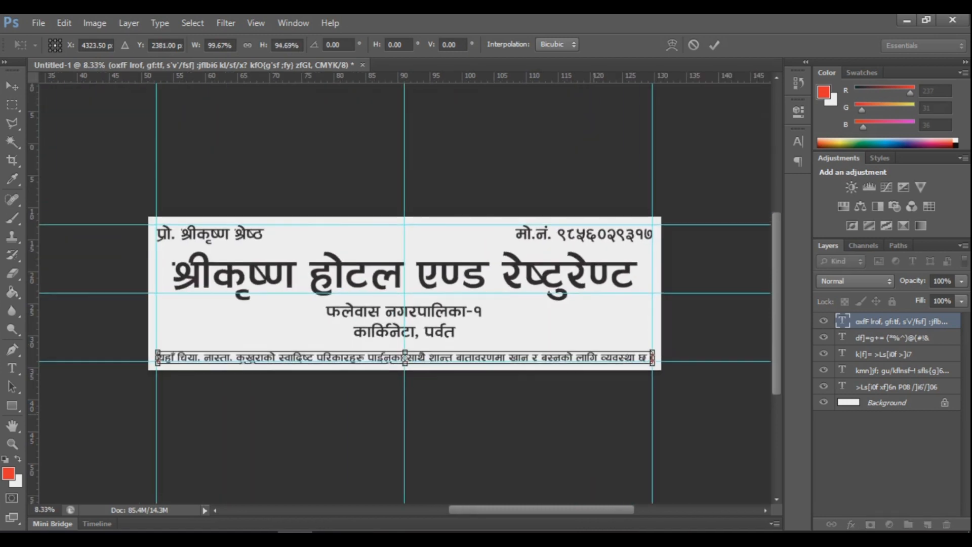
{"action": "key", "text": "Return"}
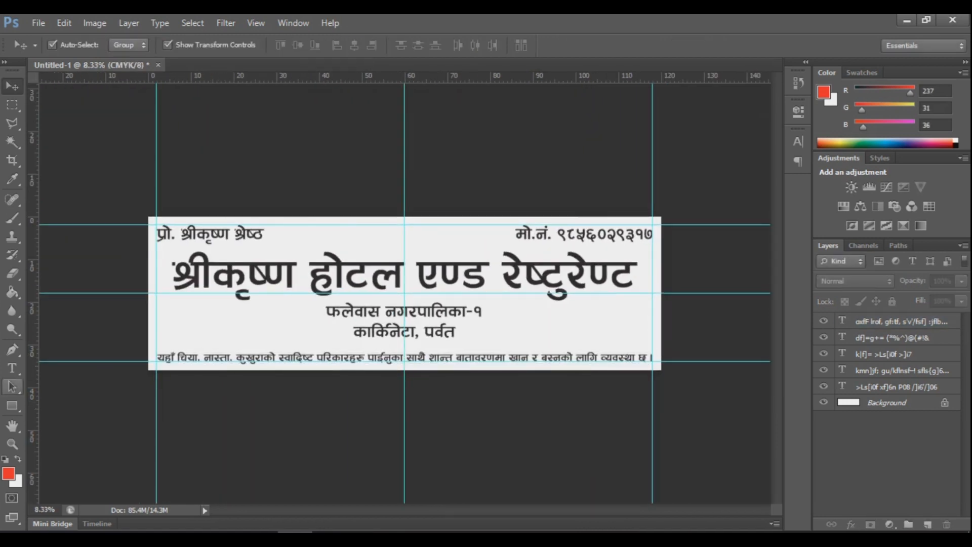
Step: Draw a yellow strip over the bottom slogan, widen it to the board edges, and place it beneath the text
{"action": "left_click", "coordinate": [12, 406]}
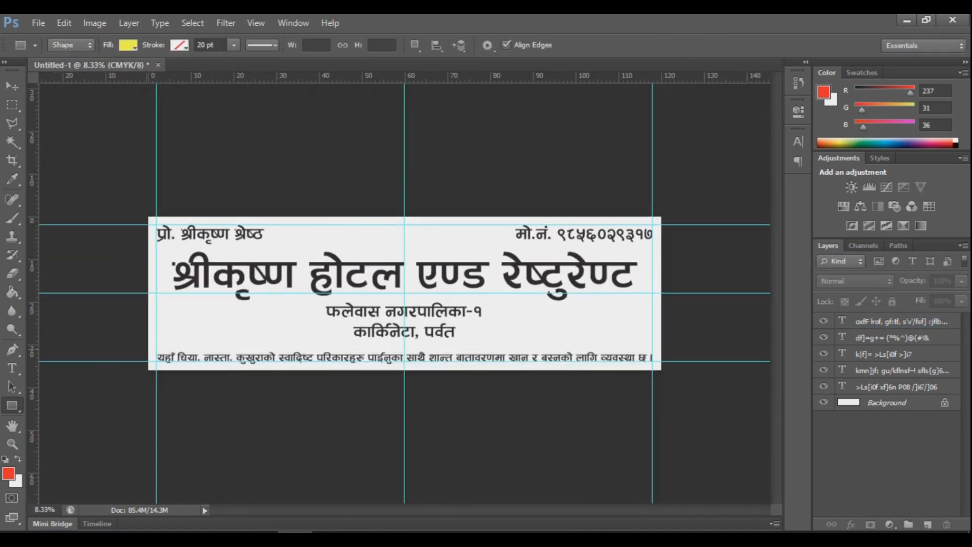
{"action": "left_click_drag", "start_coordinate": [147, 348], "coordinate": [661, 372]}
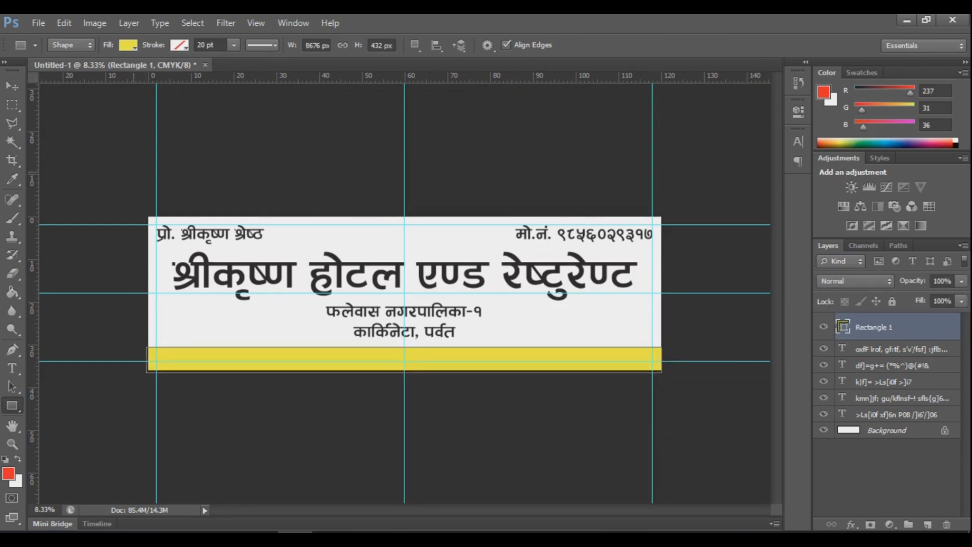
{"action": "key", "text": "v"}
{"action": "left_click_drag", "start_coordinate": [147, 359], "coordinate": [148, 360]}
{"action": "key", "text": "Return"}
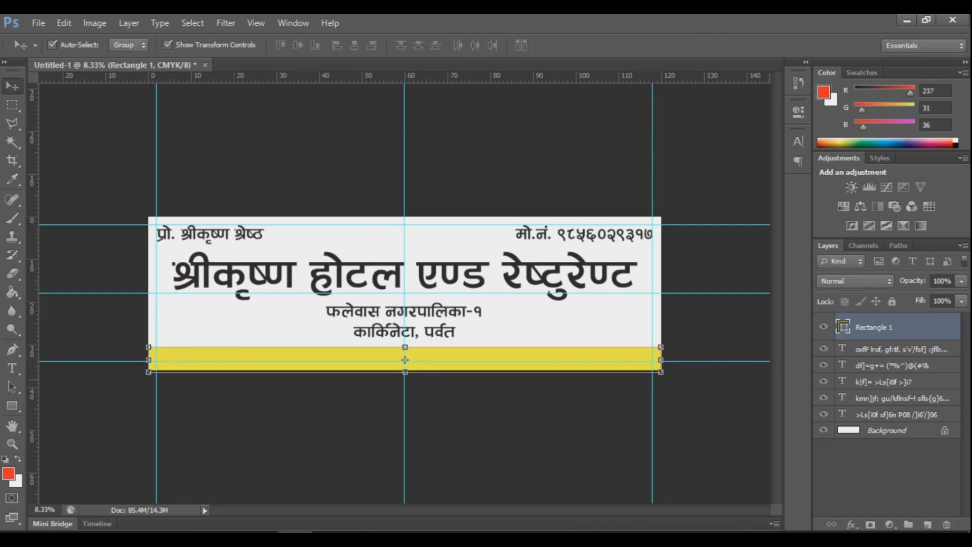
{"action": "left_click_drag", "start_coordinate": [875, 327], "coordinate": [875, 374]}
Step: Duplicate the yellow strip upward and change the copy's fill to red
{"action": "key", "text": "ctrl+alt+a"}
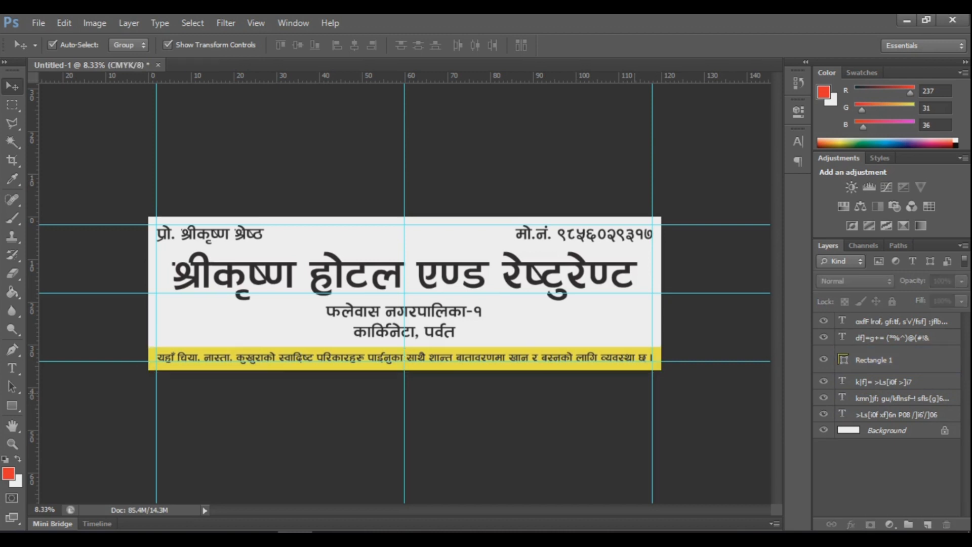
{"action": "left_click", "coordinate": [874, 359]}
{"action": "left_click_drag", "start_coordinate": [406, 358], "coordinate": [405, 303]}
{"action": "key", "text": "u"}
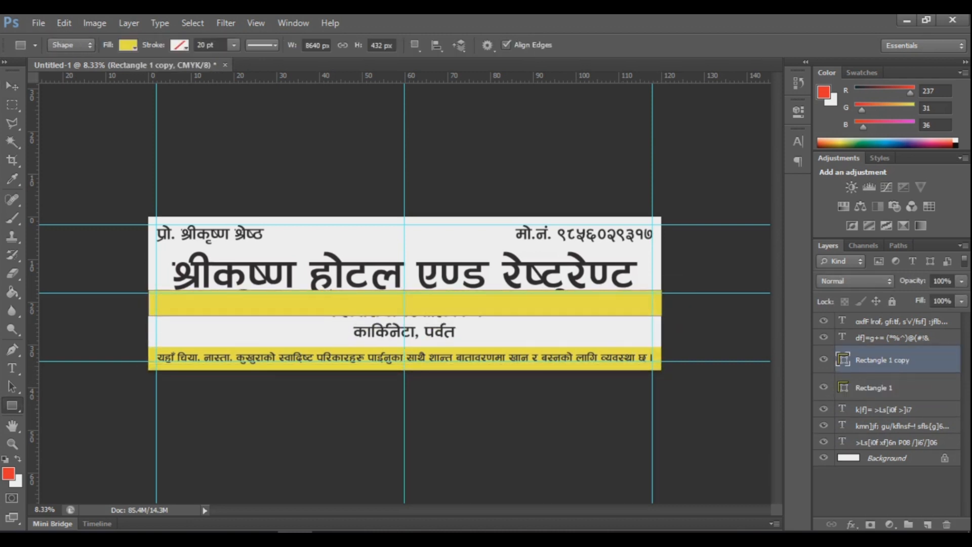
{"action": "left_click", "coordinate": [128, 44]}
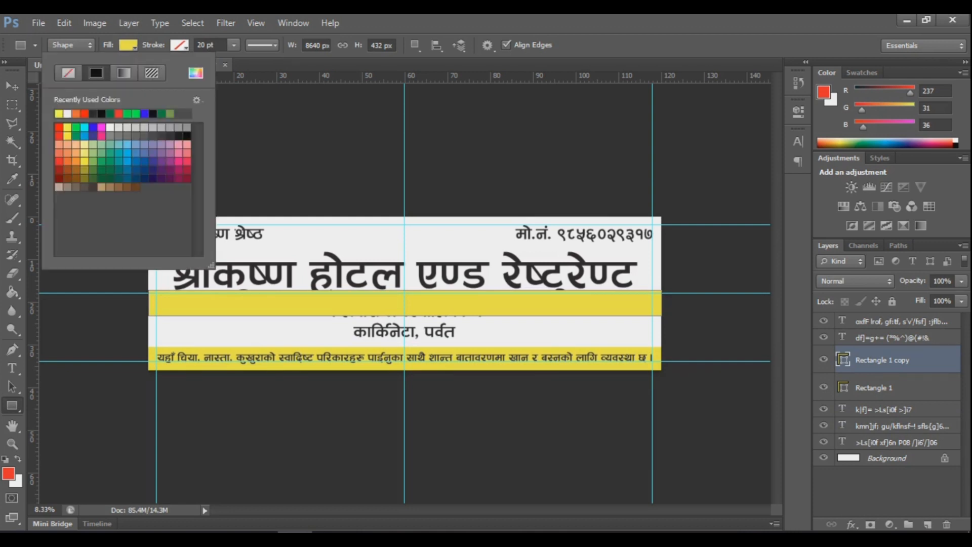
{"action": "left_click", "coordinate": [84, 113]}
{"action": "key", "text": "Return"}
Step: Stretch the red bar from the board top down to the yellow strip and send it behind the text
{"action": "key", "text": "v"}
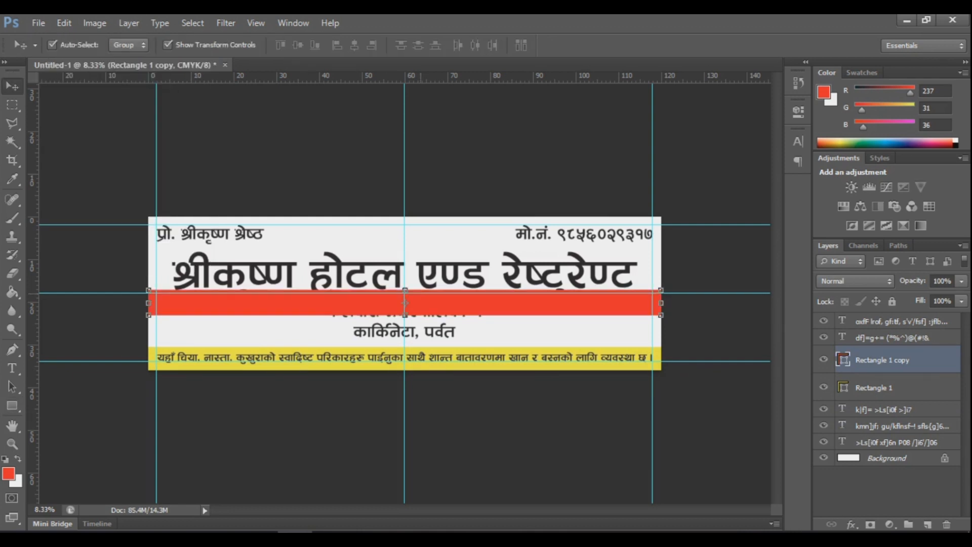
{"action": "left_click_drag", "start_coordinate": [405, 290], "coordinate": [406, 217]}
{"action": "left_click_drag", "start_coordinate": [405, 315], "coordinate": [405, 346]}
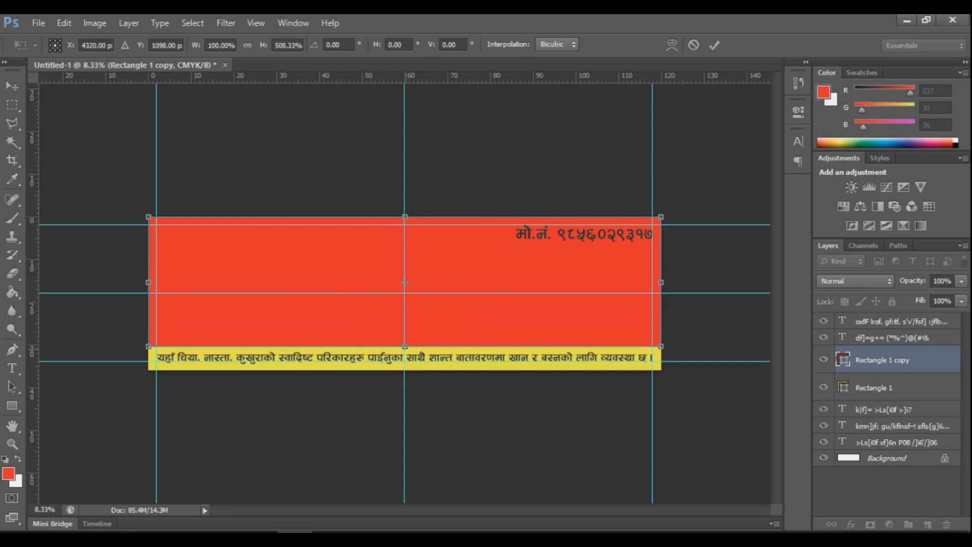
{"action": "key", "text": "Return"}
{"action": "key", "text": "ctrl+bracketleft"}
{"action": "key", "text": "ctrl+bracketleft"}
{"action": "key", "text": "ctrl+bracketleft"}
{"action": "key", "text": "ctrl+bracketleft"}
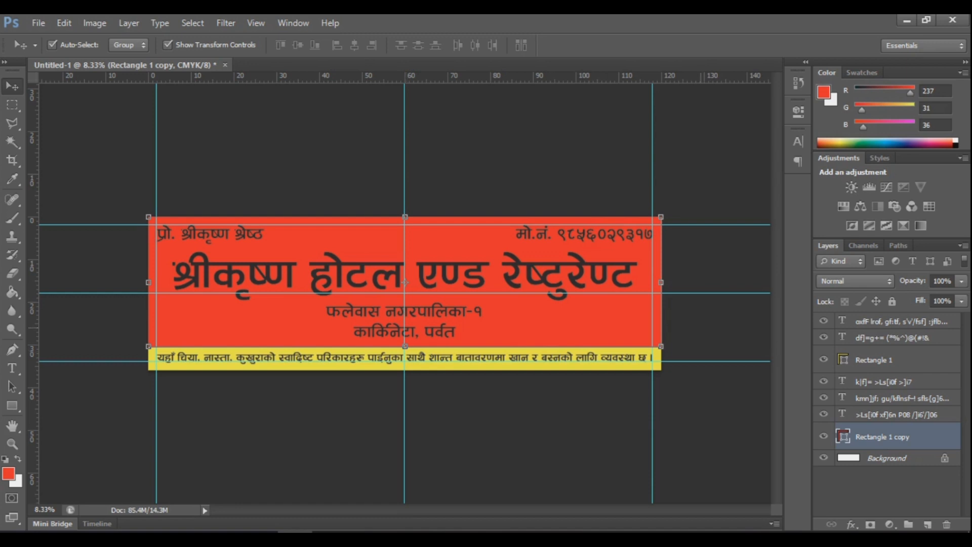
{"action": "key", "text": "ctrl+d"}
Step: Make the title text white (ffffff)
{"action": "key", "text": "t"}
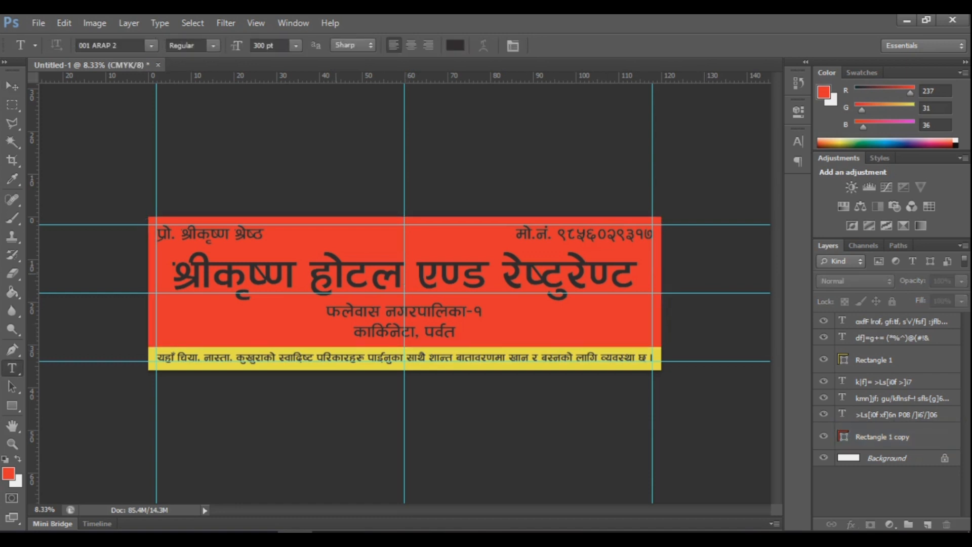
{"action": "double_click", "coordinate": [842, 414]}
{"action": "left_click", "coordinate": [455, 45]}
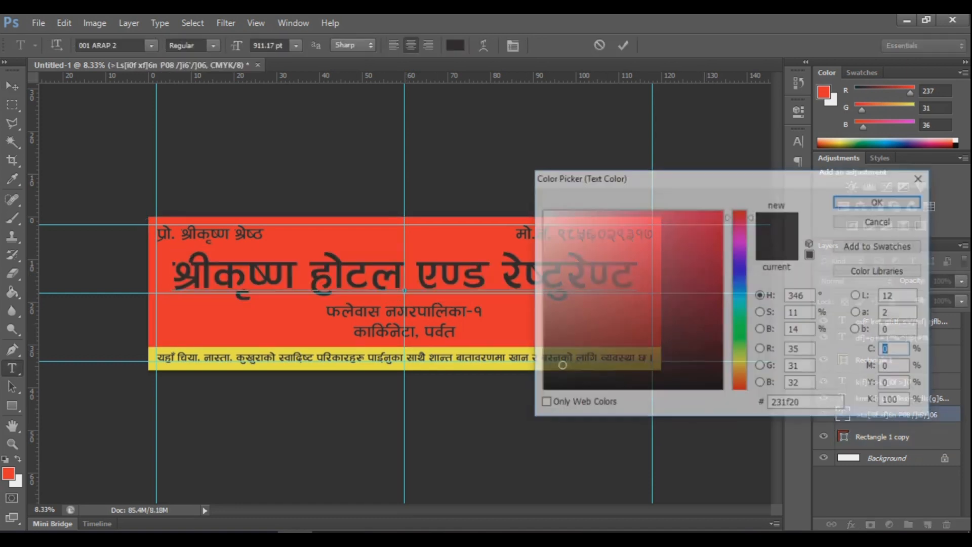
{"action": "left_click_drag", "start_coordinate": [561, 236], "coordinate": [543, 211]}
{"action": "left_click", "coordinate": [880, 201]}
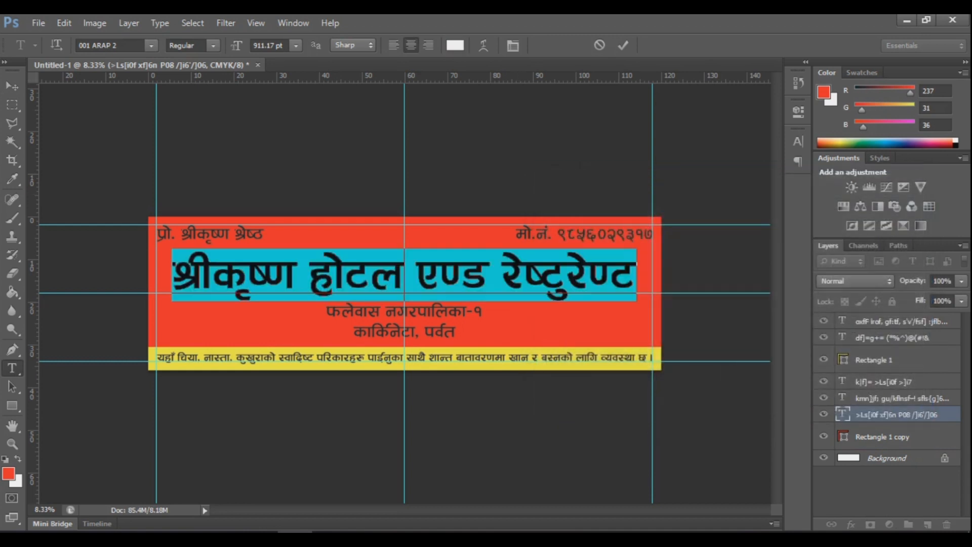
{"action": "key", "text": "Return"}
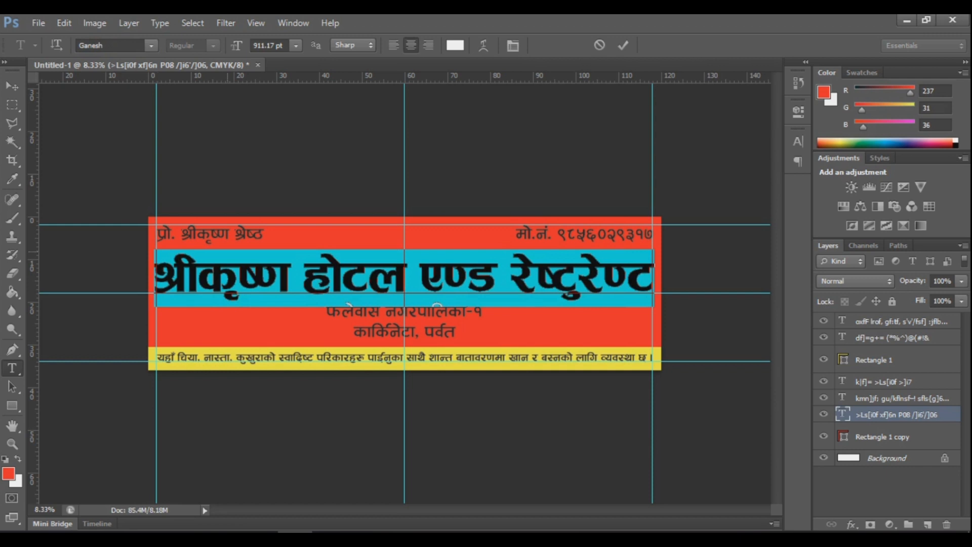
{"action": "left_click", "coordinate": [237, 278]}
{"action": "left_click", "coordinate": [12, 86]}
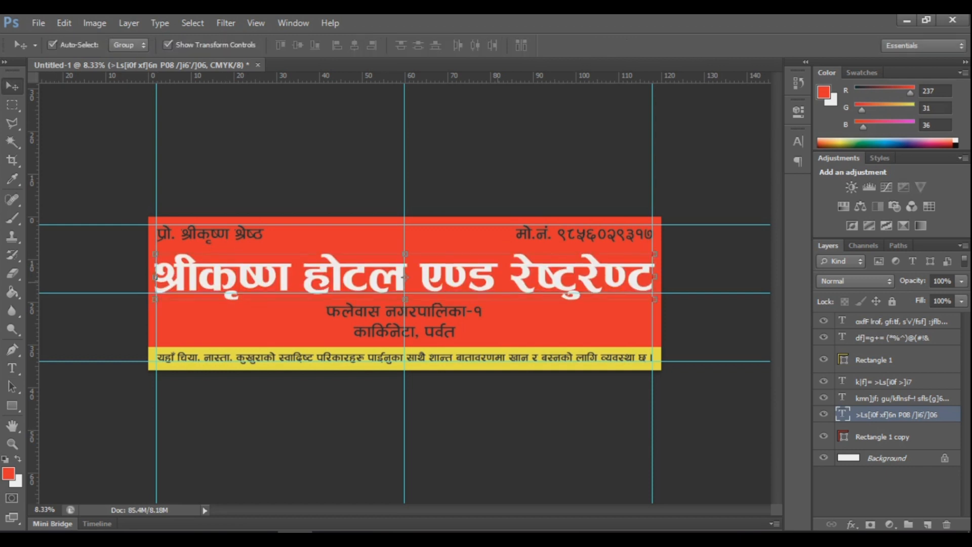
Step: Make the proprietor name line white
{"action": "key", "text": "t"}
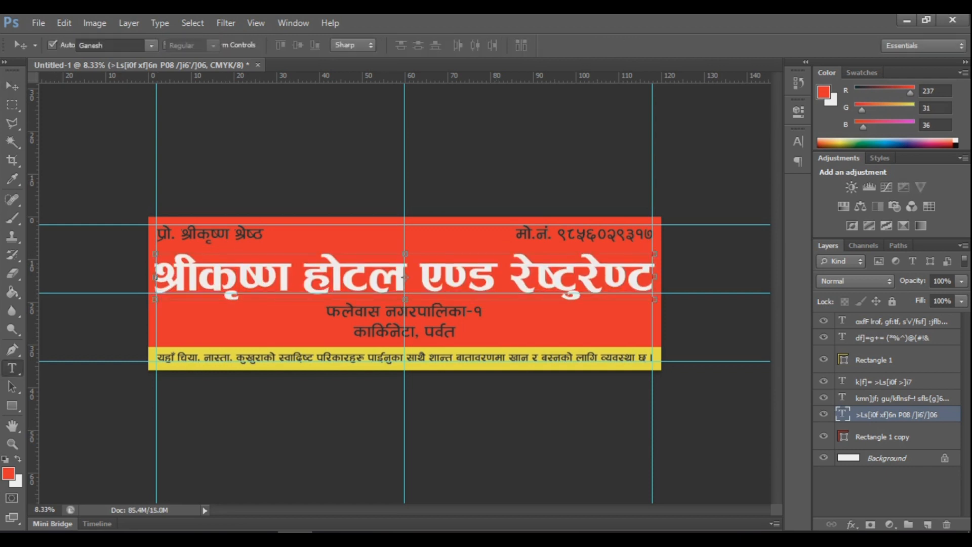
{"action": "left_click", "coordinate": [208, 234]}
{"action": "key", "text": "ctrl+a"}
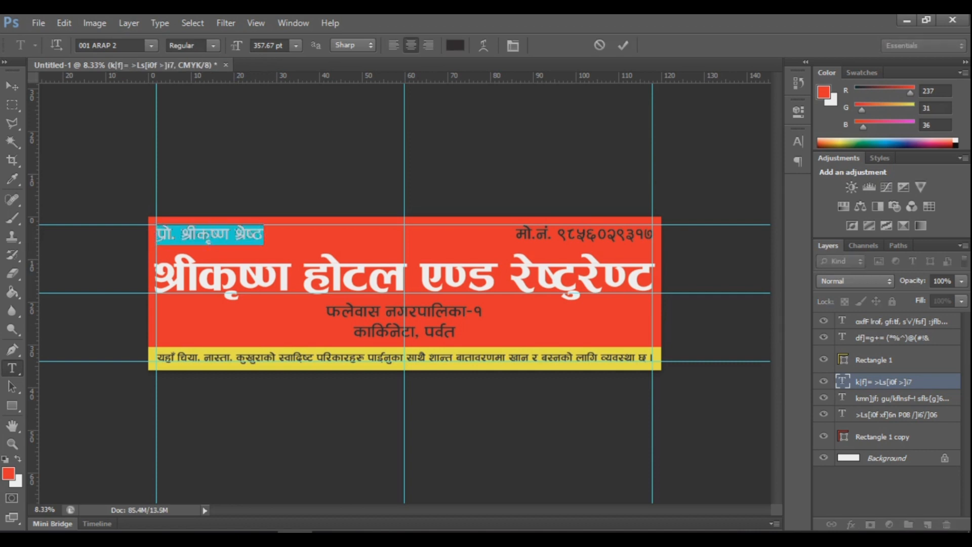
{"action": "left_click", "coordinate": [456, 46]}
{"action": "left_click", "coordinate": [543, 211]}
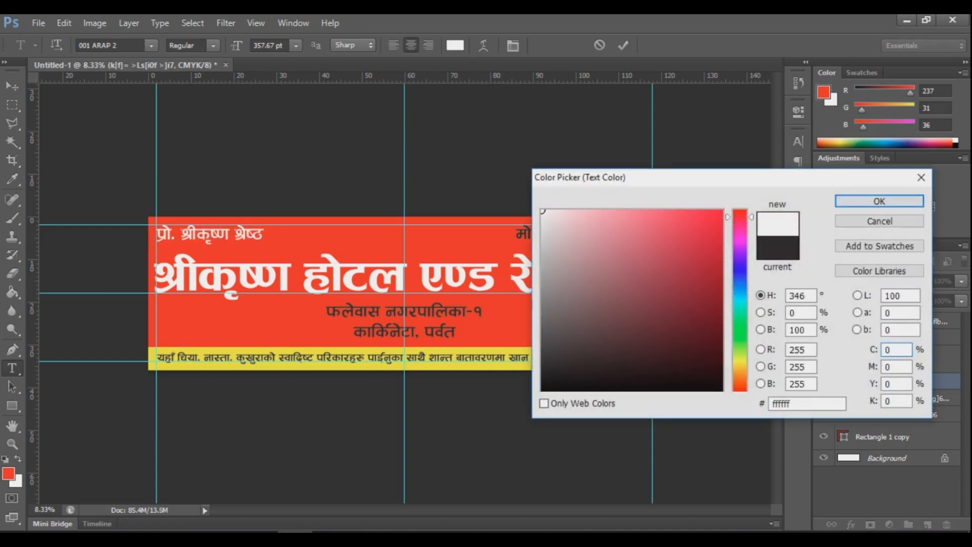
{"action": "key", "text": "Return"}
{"action": "left_click", "coordinate": [12, 86]}
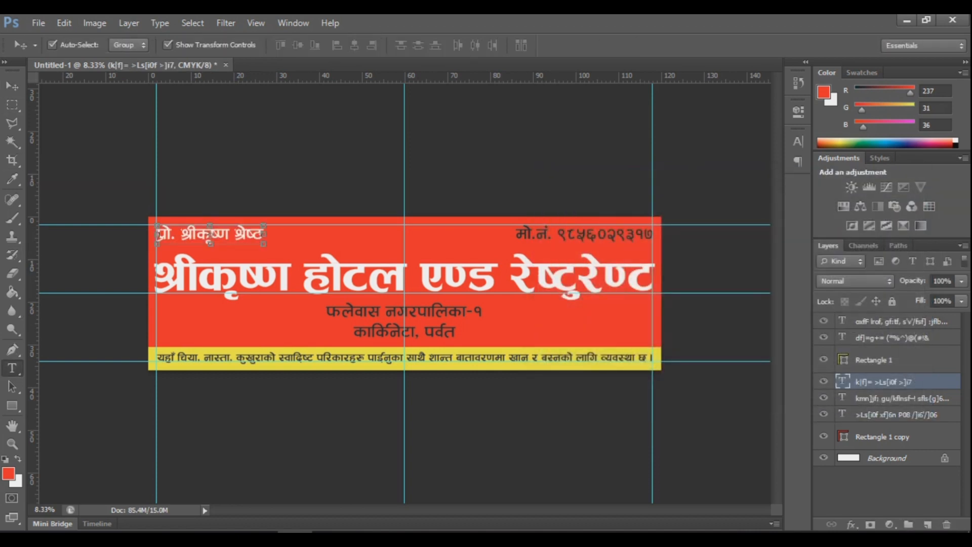
Step: Make the mobile number text white
{"action": "key", "text": "t"}
{"action": "left_click", "coordinate": [583, 234]}
{"action": "key", "text": "ctrl+a"}
{"action": "left_click", "coordinate": [455, 46]}
{"action": "left_click", "coordinate": [542, 211]}
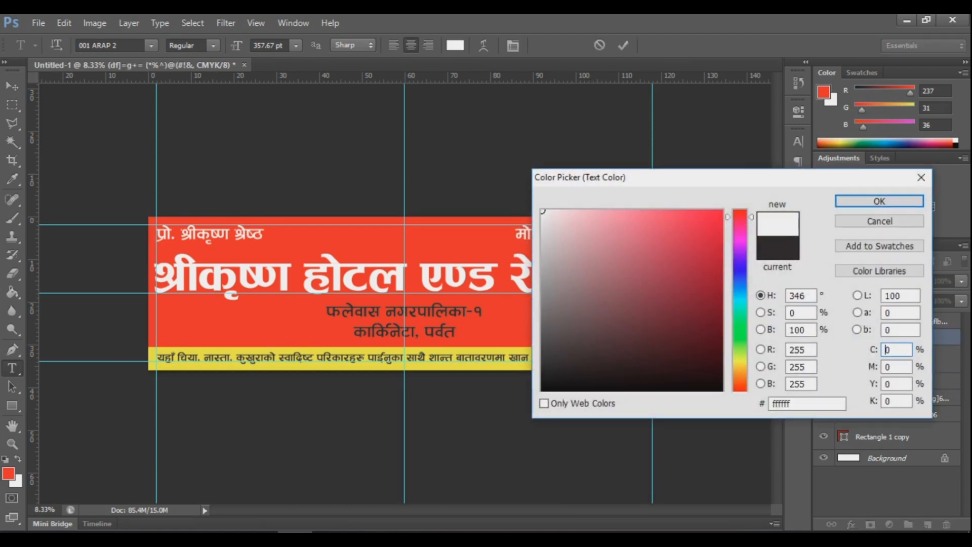
{"action": "left_click", "coordinate": [879, 201]}
{"action": "left_click", "coordinate": [12, 86]}
Step: Make the two-line address text white
{"action": "left_click", "coordinate": [12, 369]}
{"action": "left_click", "coordinate": [405, 311]}
{"action": "key", "text": "ctrl+a"}
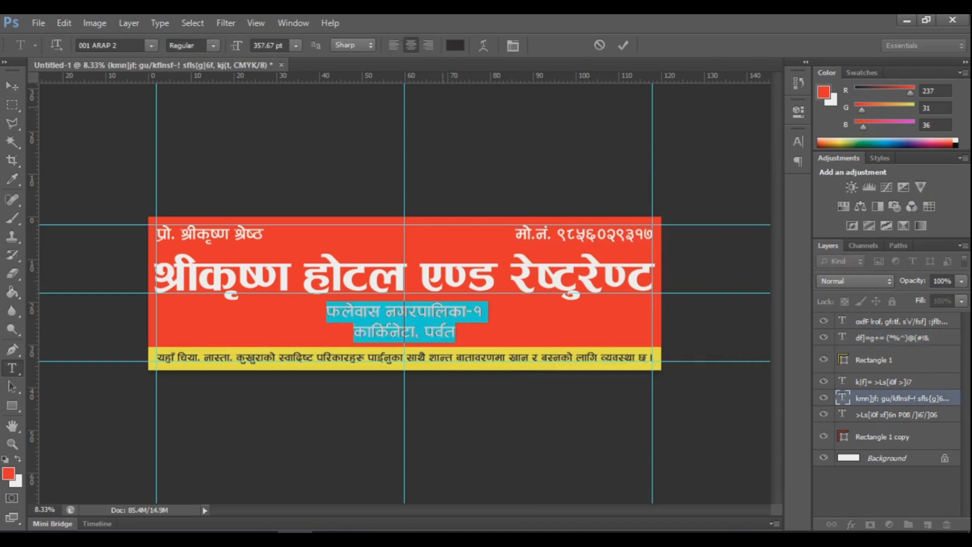
{"action": "left_click", "coordinate": [456, 45]}
{"action": "left_click", "coordinate": [543, 211]}
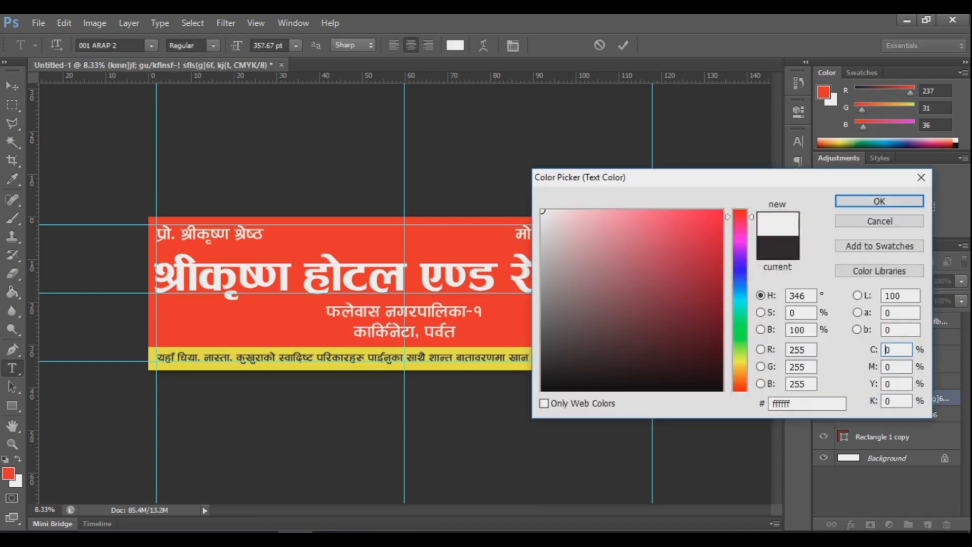
{"action": "left_click", "coordinate": [880, 201]}
{"action": "left_click", "coordinate": [12, 86]}
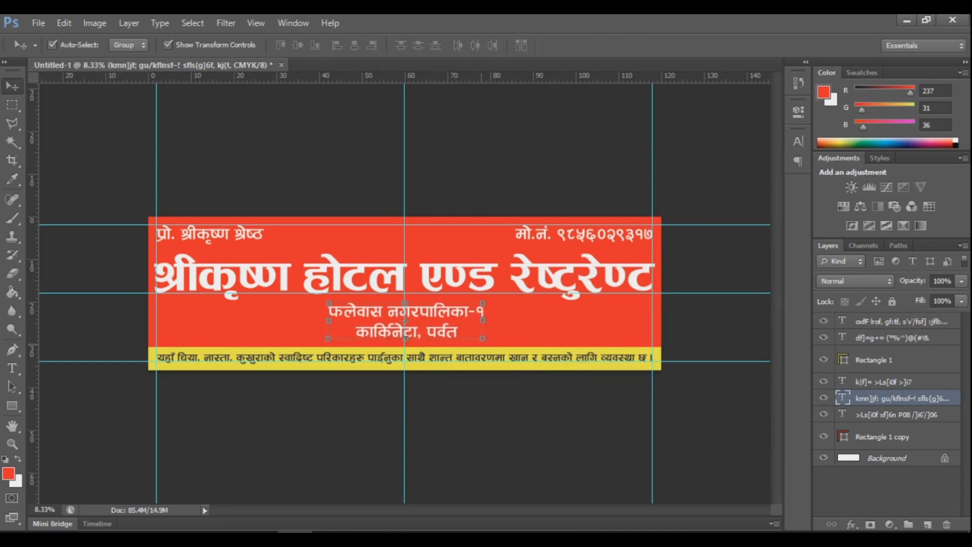
Step: Scale the address text down to 92.75%
{"action": "key", "text": "ctrl+t"}
{"action": "left_click_drag", "start_coordinate": [482, 302], "coordinate": [479, 303]}
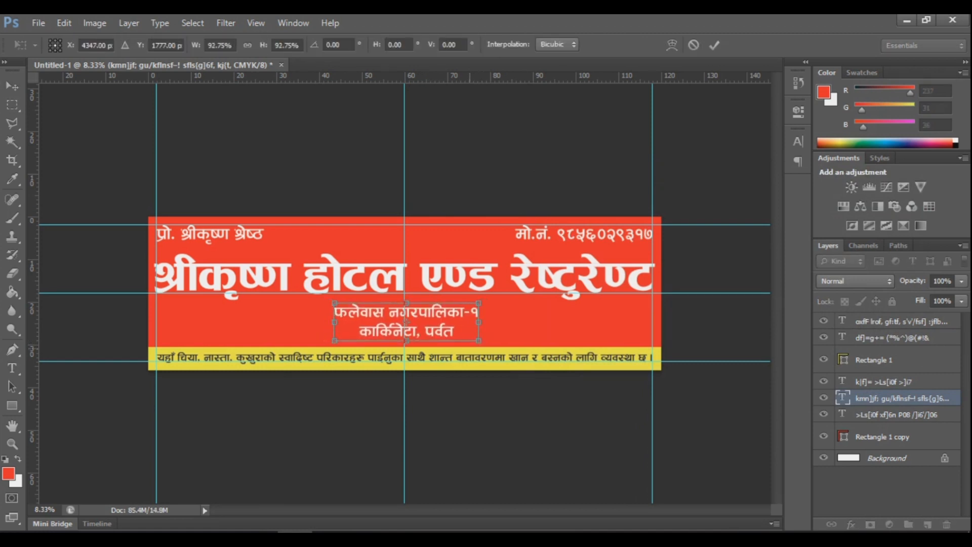
{"action": "key", "text": "Return"}
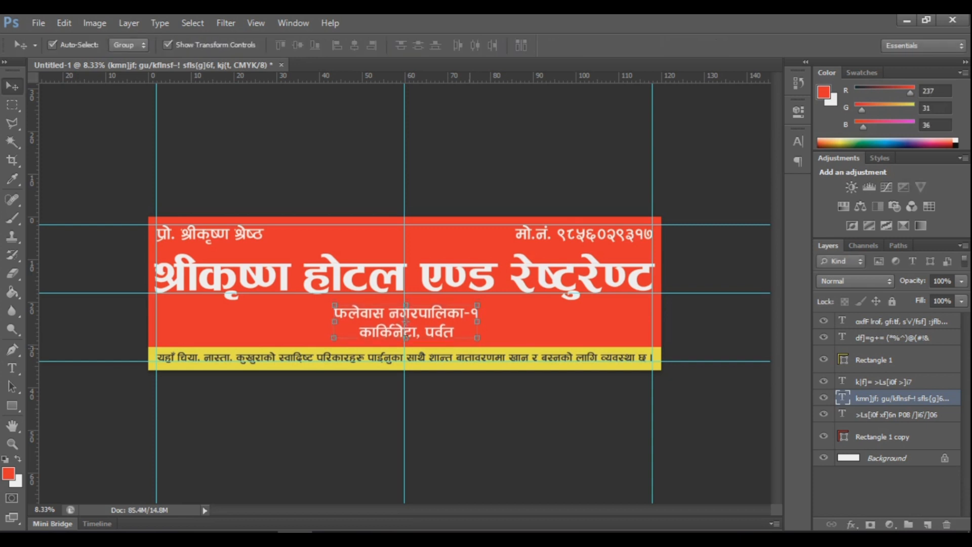
{"action": "key", "text": "u"}
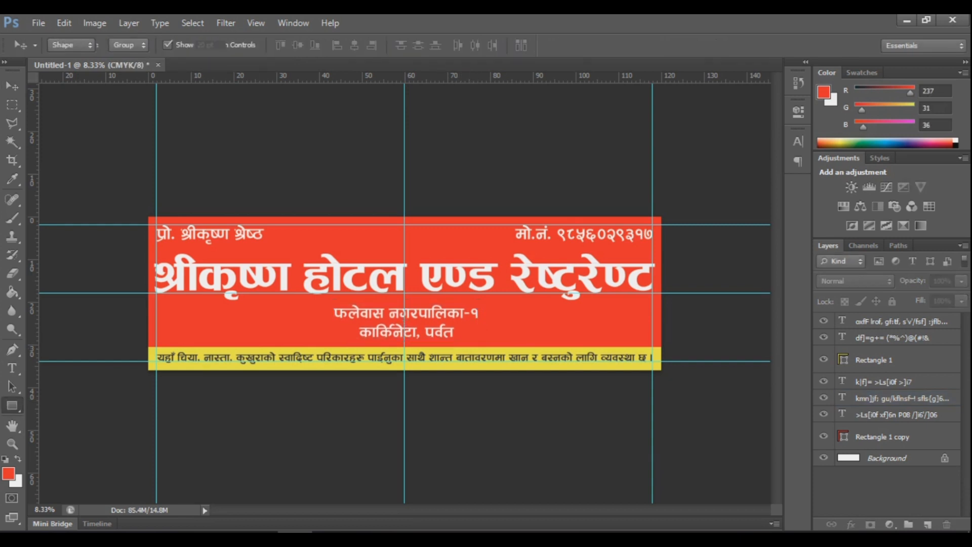
Step: Draw a yellow ellipse with a 40 pt white outline at the red banner's lower left
{"action": "right_click", "coordinate": [11, 406]}
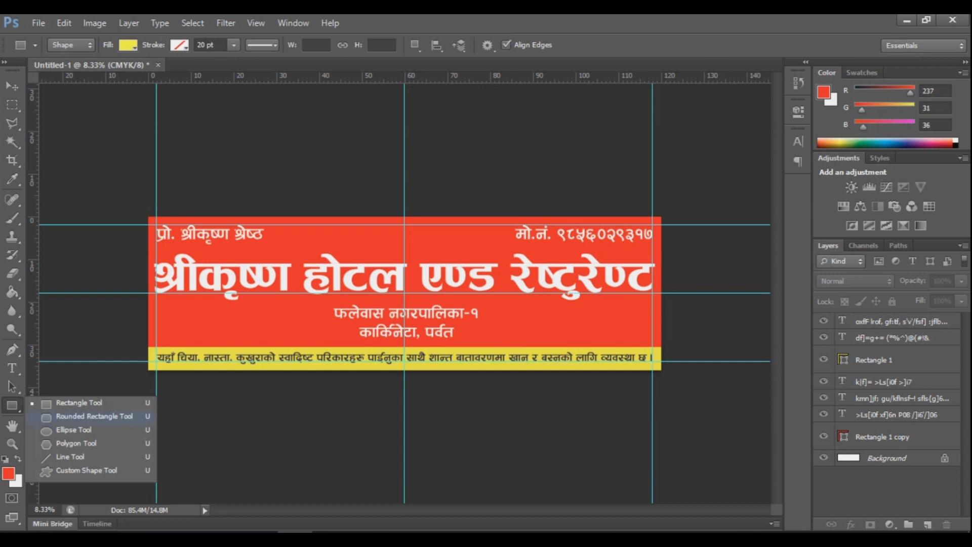
{"action": "left_click", "coordinate": [71, 429]}
{"action": "left_click", "coordinate": [128, 45]}
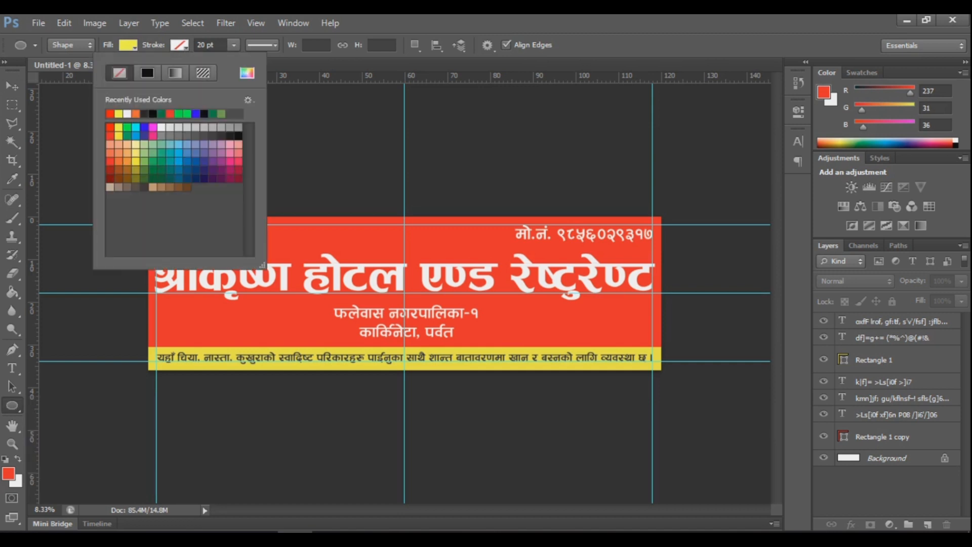
{"action": "left_click", "coordinate": [128, 114]}
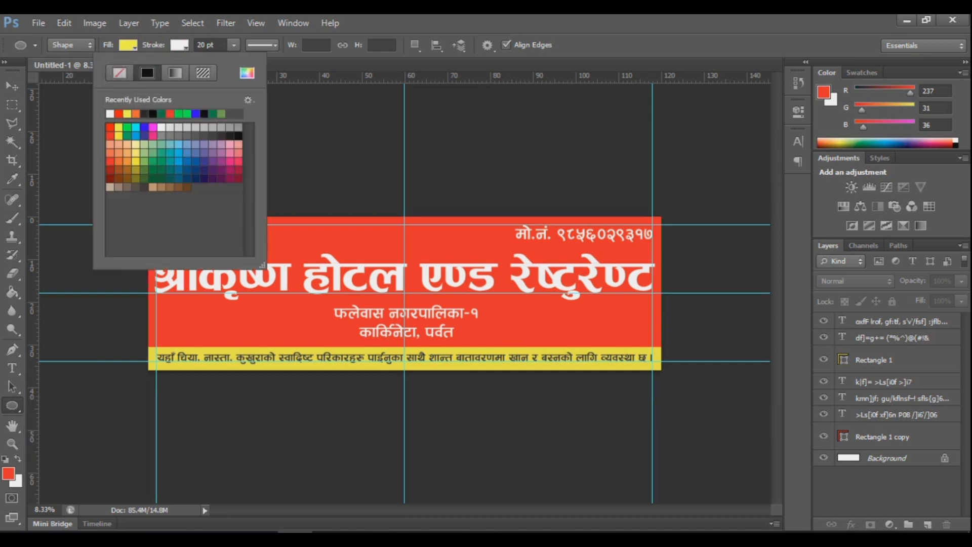
{"action": "left_click_drag", "start_coordinate": [157, 310], "coordinate": [224, 339]}
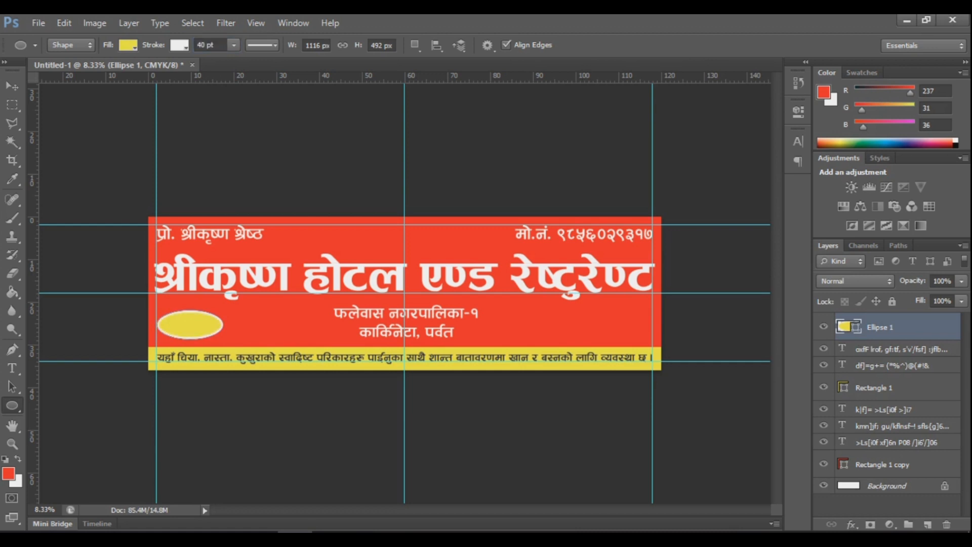
{"action": "left_click", "coordinate": [12, 86]}
{"action": "left_click", "coordinate": [108, 284]}
{"action": "scroll", "coordinate": [188, 317], "scroll_direction": "up", "scroll_amount": 2}
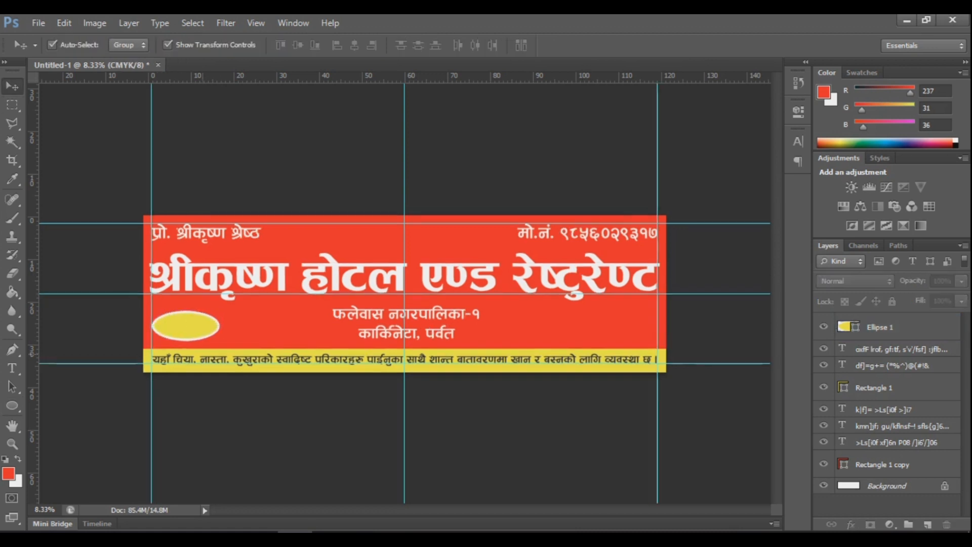
Step: Duplicate the yellow ellipse to its right and make both ellipses narrower and taller
{"action": "left_click", "coordinate": [173, 284]}
{"action": "left_click_drag", "start_coordinate": [236, 292], "coordinate": [369, 292]}
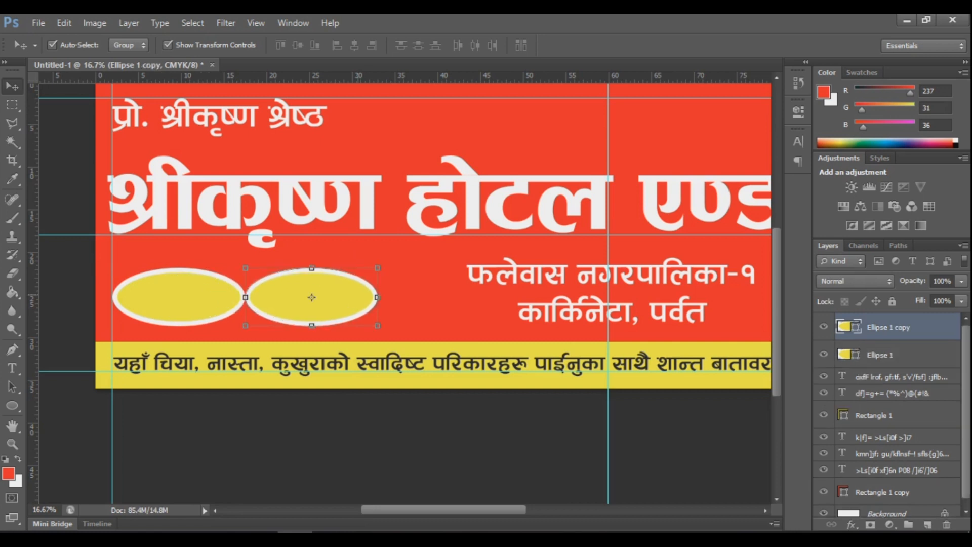
{"action": "left_click", "coordinate": [182, 301], "text": "shift"}
{"action": "left_click_drag", "start_coordinate": [378, 297], "coordinate": [338, 297]}
{"action": "key", "text": "Return"}
{"action": "left_click_drag", "start_coordinate": [226, 268], "coordinate": [226, 258]}
{"action": "left_click_drag", "start_coordinate": [227, 326], "coordinate": [231, 335]}
{"action": "key", "text": "Return"}
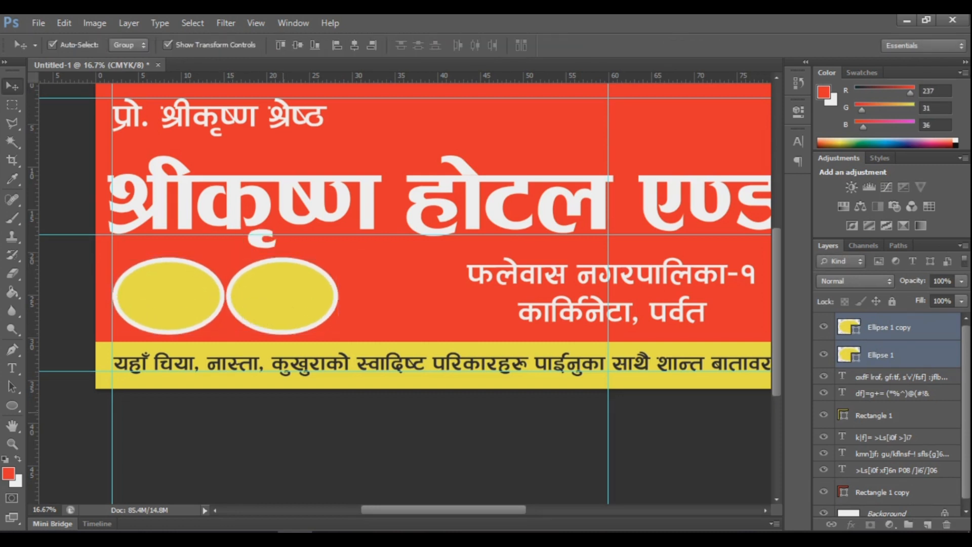
Step: Add a third ellipse, widen all three slightly, and copy the trio to the banner's right side
{"action": "left_click_drag", "start_coordinate": [282, 296], "coordinate": [397, 297]}
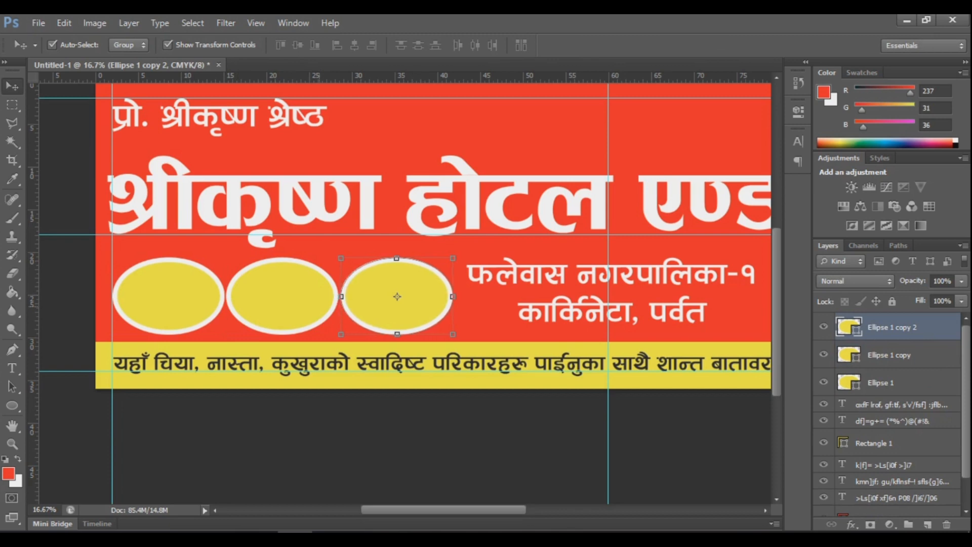
{"action": "left_click", "coordinate": [282, 297], "text": "shift"}
{"action": "left_click", "coordinate": [169, 297], "text": "shift"}
{"action": "left_click_drag", "start_coordinate": [453, 297], "coordinate": [466, 297]}
{"action": "key", "text": "ctrl+minus"}
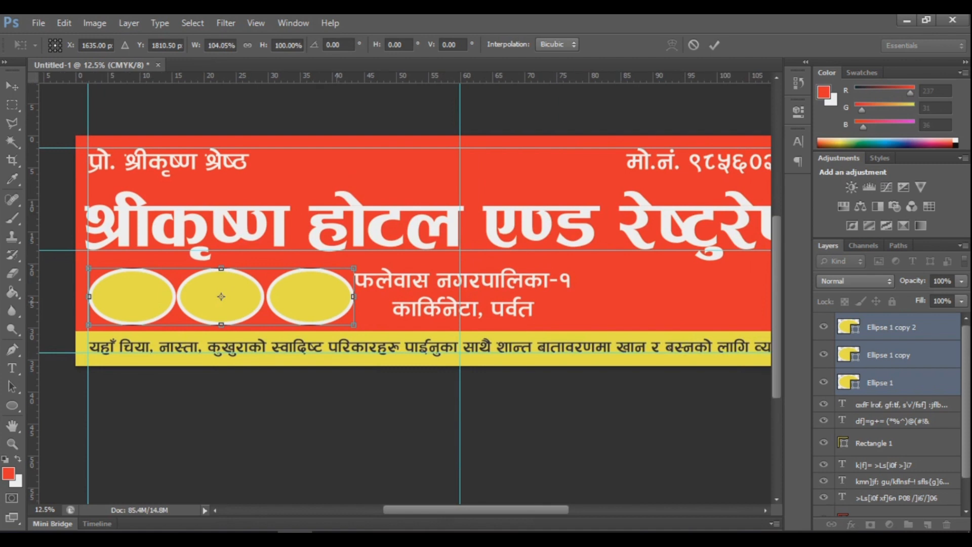
{"action": "key", "text": "Return"}
{"action": "key", "text": "ctrl+minus"}
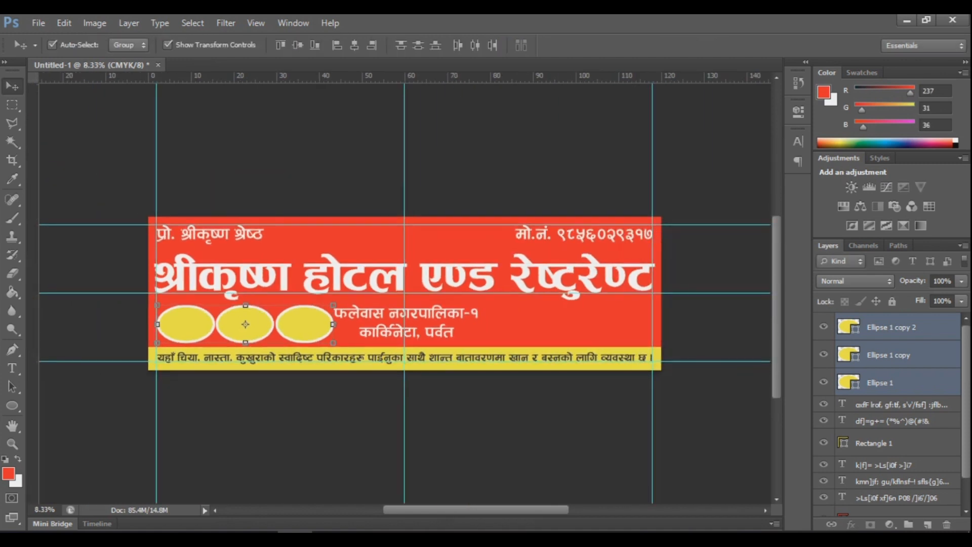
{"action": "left_click_drag", "start_coordinate": [306, 312], "coordinate": [624, 312]}
Step: Shrink the address text about 10% and nudge it onto the centre guide between the ellipses
{"action": "key", "text": "ctrl+plus"}
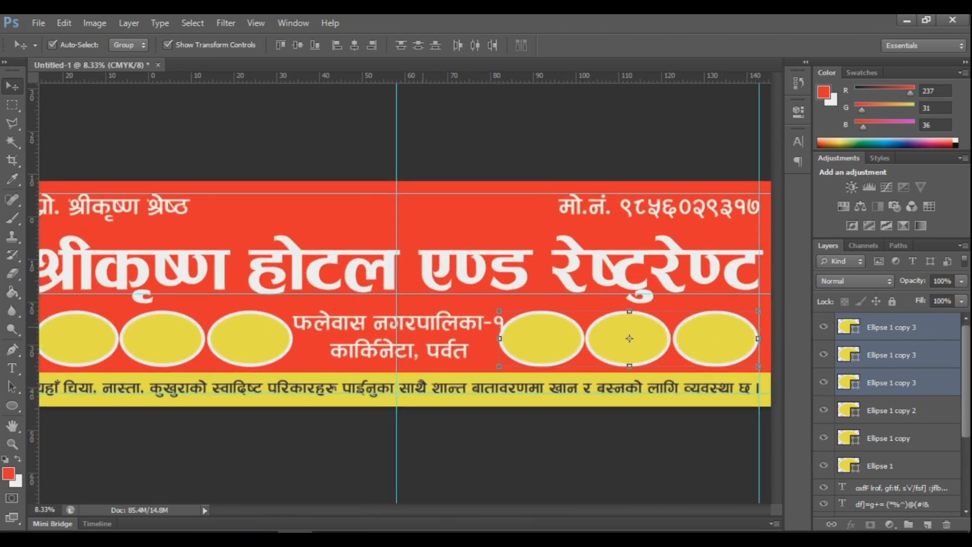
{"action": "left_click", "coordinate": [398, 319]}
{"action": "left_click_drag", "start_coordinate": [507, 347], "coordinate": [497, 344]}
{"action": "key", "text": "Return"}
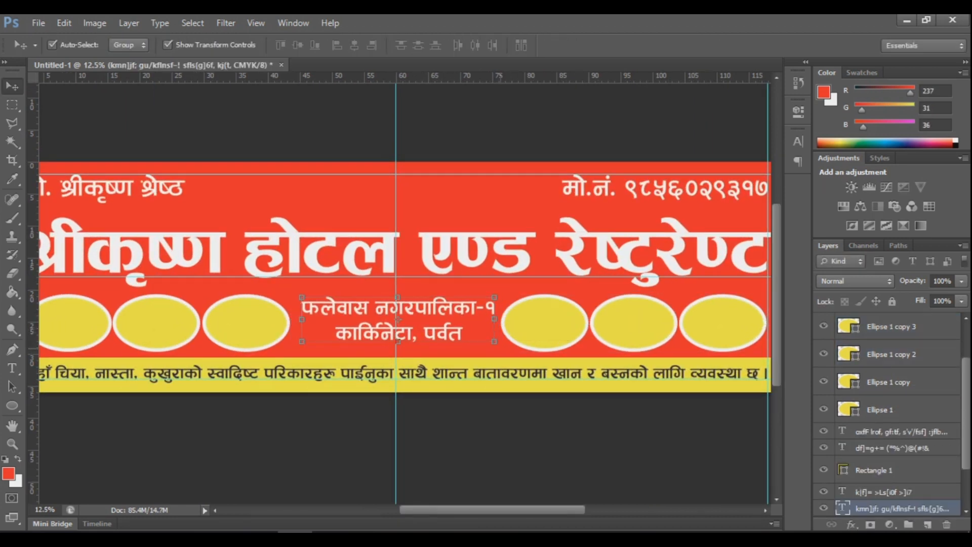
{"action": "key", "text": "Left"}
{"action": "key", "text": "Left"}
{"action": "key", "text": "Left"}
{"action": "key", "text": "Down"}
{"action": "key", "text": "Down"}
{"action": "key", "text": "Down"}
{"action": "key", "text": "Down"}
{"action": "key", "text": "Down"}
{"action": "key", "text": "Down"}
{"action": "key", "text": "Up"}
{"action": "key", "text": "Up"}
{"action": "left_click", "coordinate": [455, 319]}
{"action": "key", "text": "ctrl+minus"}
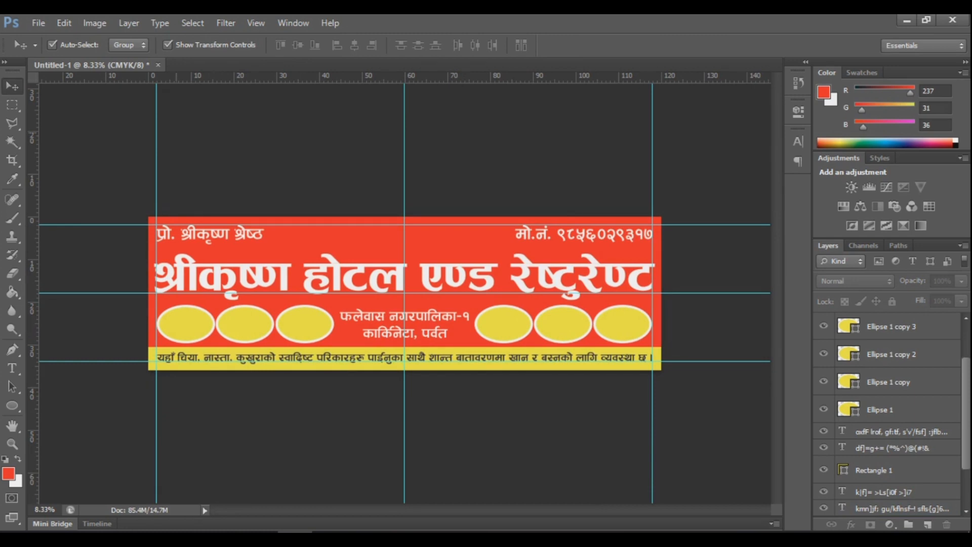
Step: Open the File > Open dialog showing the Desktop
{"action": "left_click", "coordinate": [39, 23]}
{"action": "left_click", "coordinate": [54, 52]}
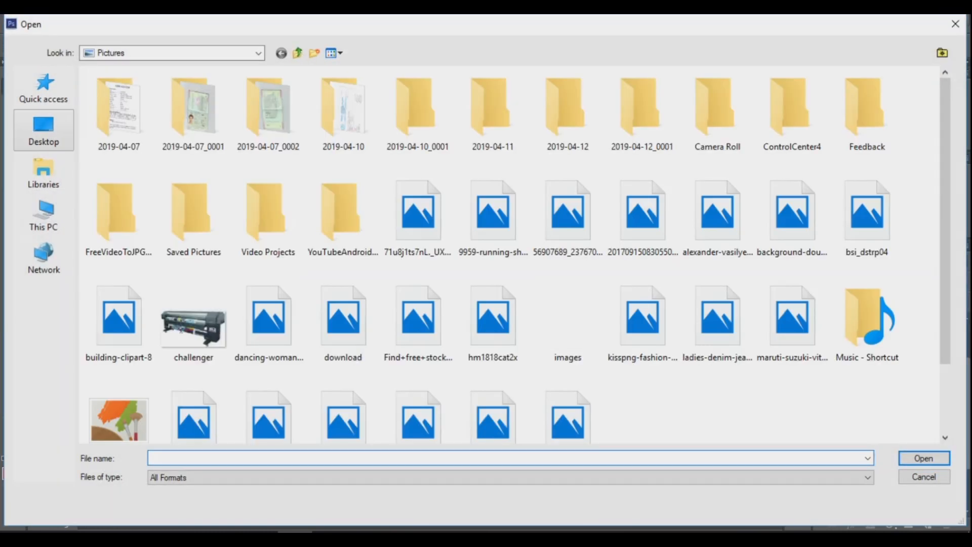
{"action": "left_click", "coordinate": [44, 129]}
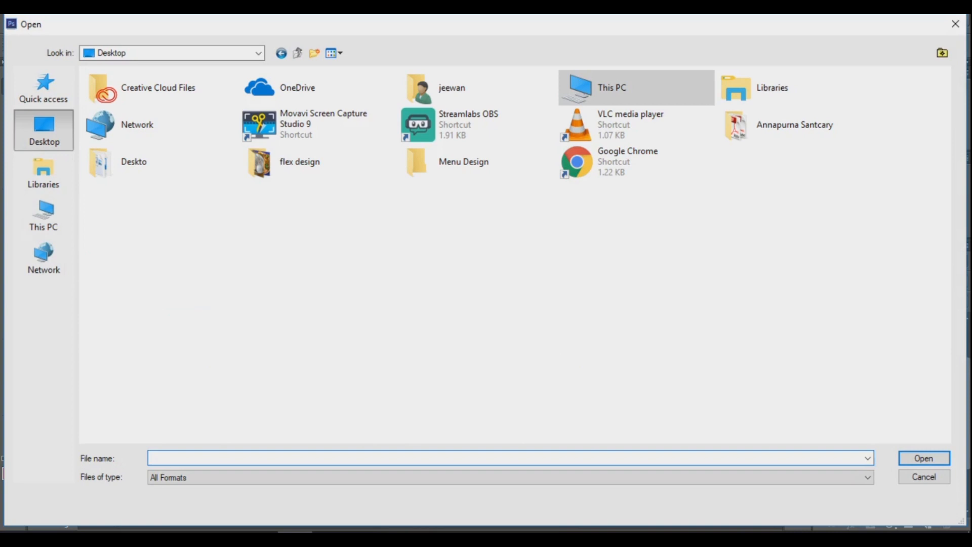
Step: In the flex design folder, select the samosa, aloo-matar, momo, chow mein, khana set and Tawa-Roti photos and open them
{"action": "double_click", "coordinate": [294, 161]}
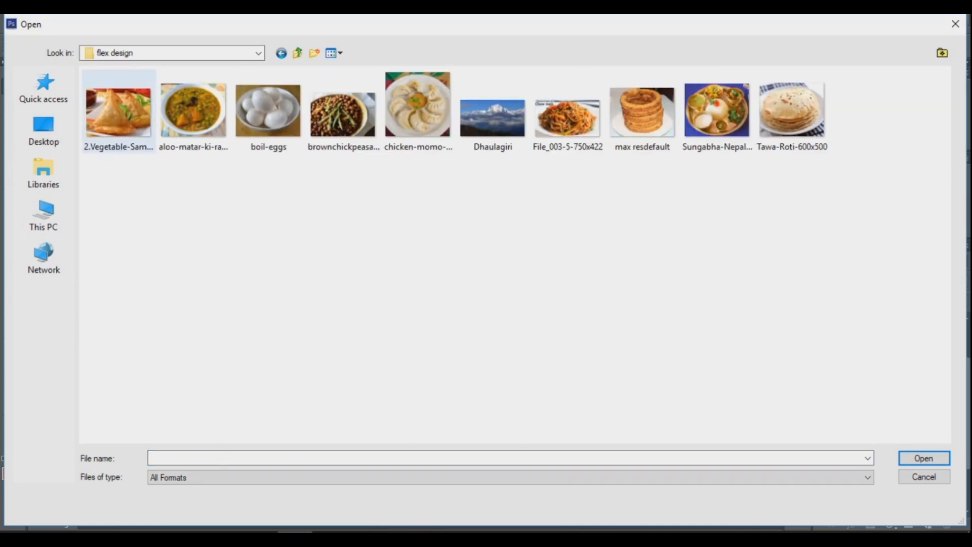
{"action": "left_click", "coordinate": [118, 113]}
{"action": "left_click", "coordinate": [791, 112], "text": "shift"}
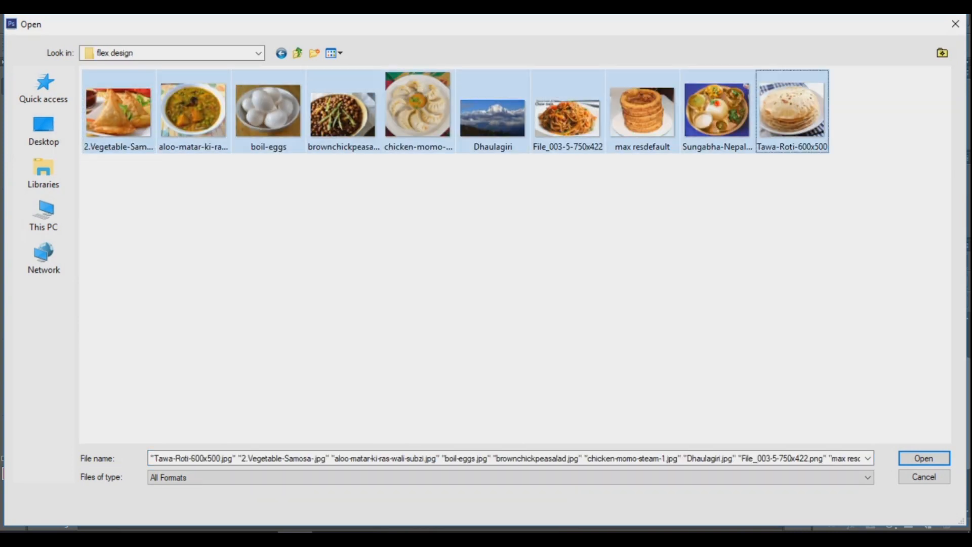
{"action": "left_click", "coordinate": [493, 117], "text": "ctrl"}
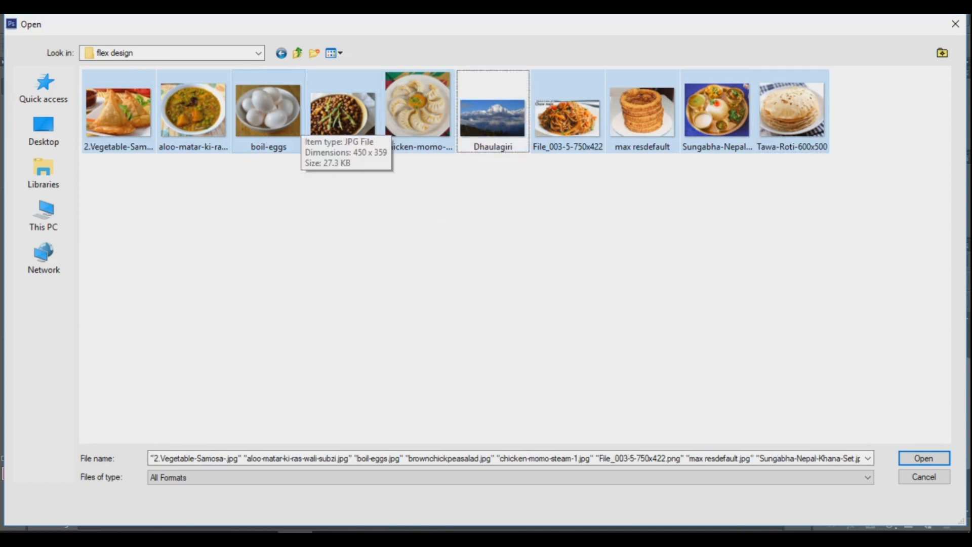
{"action": "left_click", "coordinate": [642, 112], "text": "ctrl"}
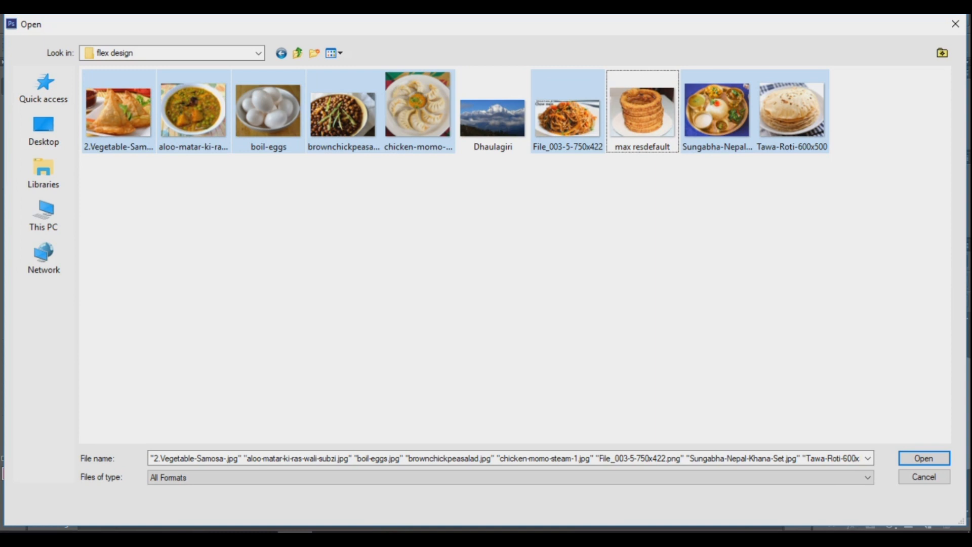
{"action": "left_click", "coordinate": [212, 212]}
{"action": "left_click", "coordinate": [118, 111]}
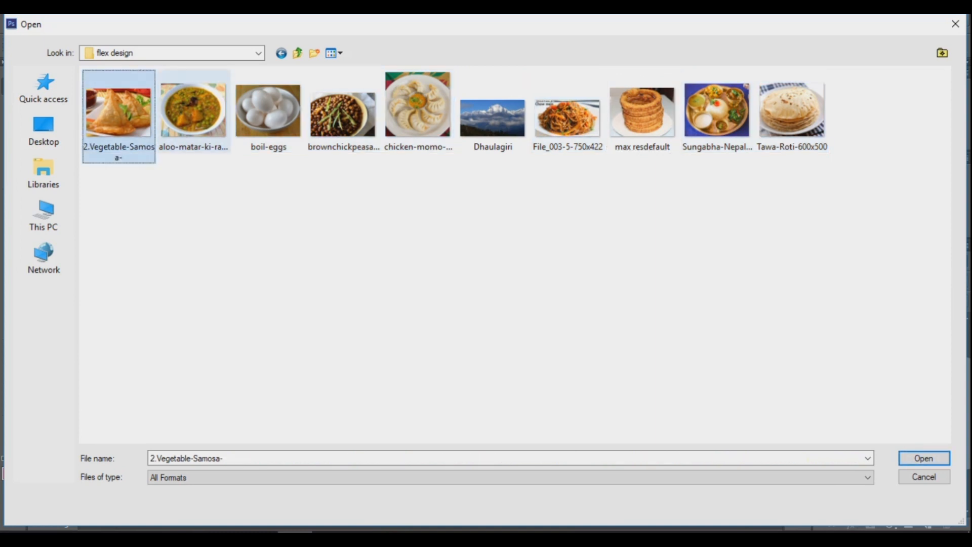
{"action": "left_click", "coordinate": [194, 112], "text": "ctrl"}
{"action": "left_click", "coordinate": [343, 114], "text": "ctrl"}
{"action": "left_click", "coordinate": [418, 112], "text": "ctrl"}
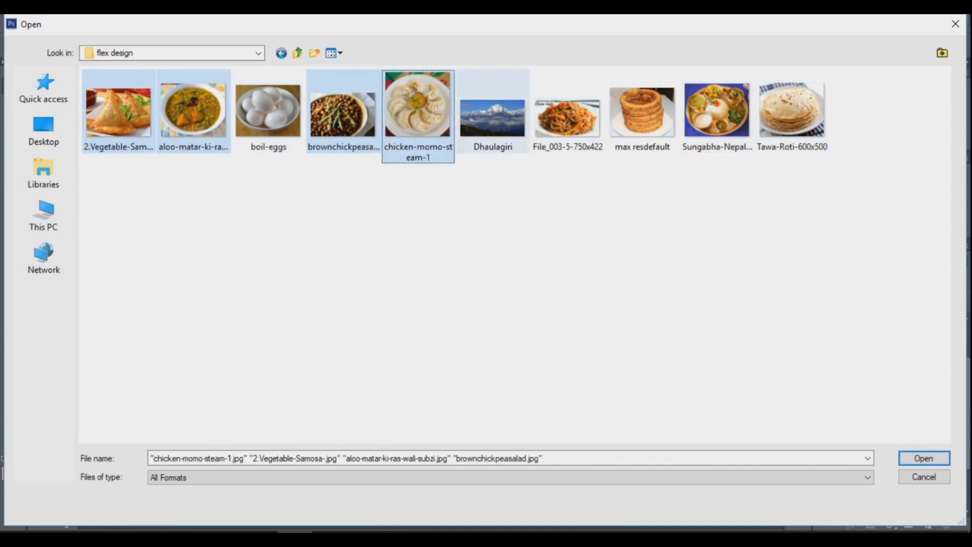
{"action": "left_click", "coordinate": [792, 111], "text": "ctrl"}
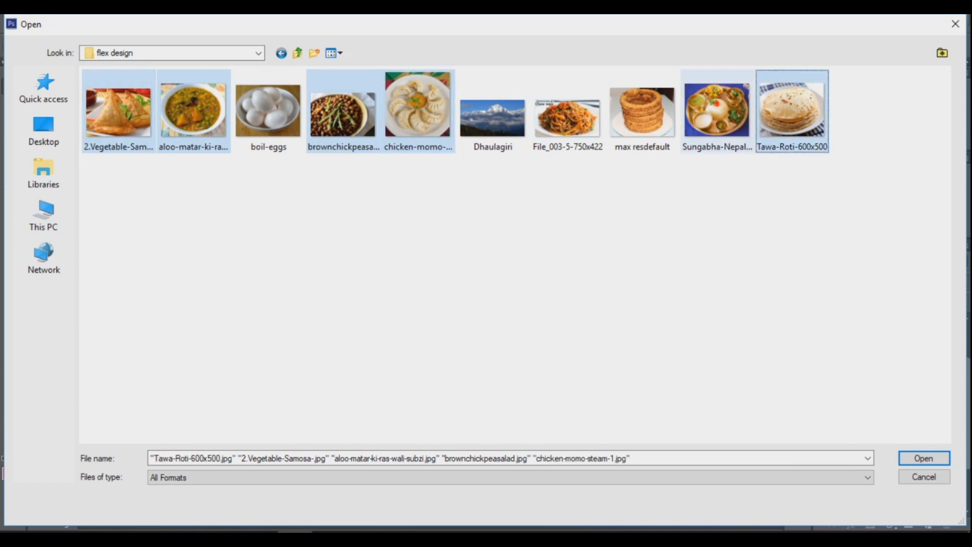
{"action": "left_click", "coordinate": [718, 112], "text": "ctrl"}
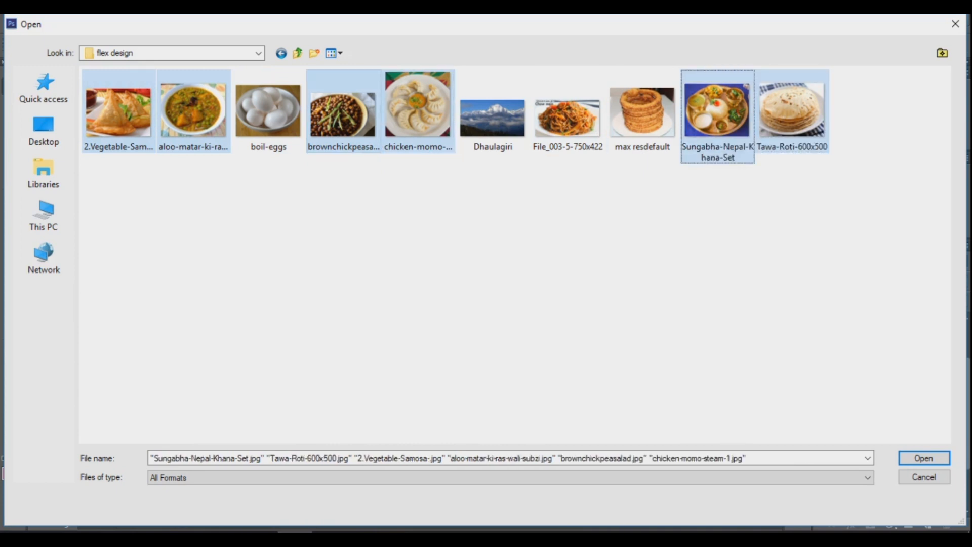
{"action": "left_click", "coordinate": [342, 113], "text": "ctrl"}
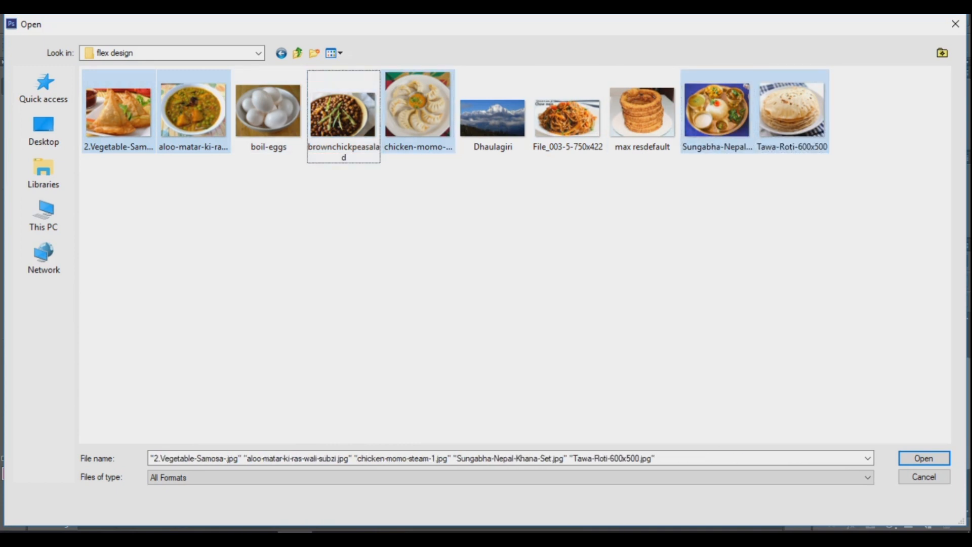
{"action": "left_click", "coordinate": [567, 117], "text": "ctrl"}
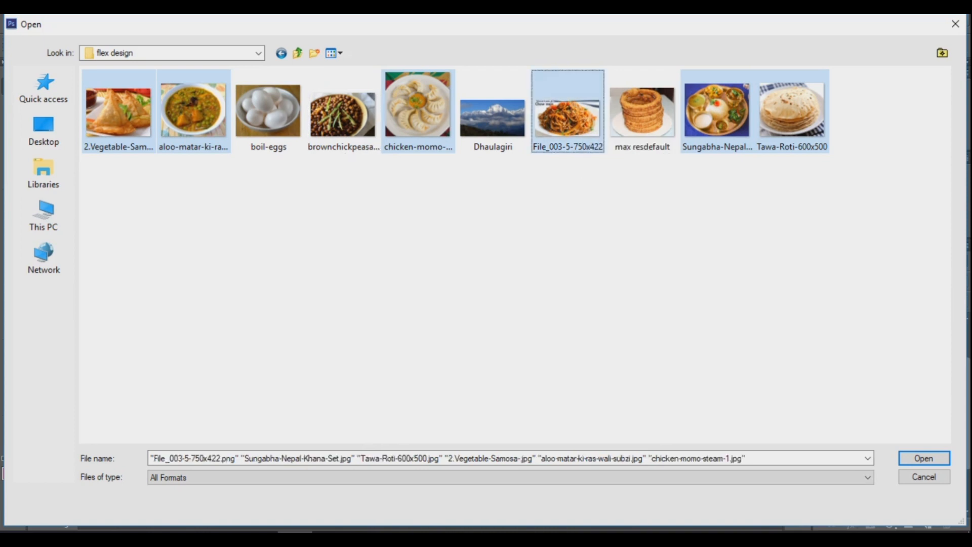
{"action": "key", "text": "Return"}
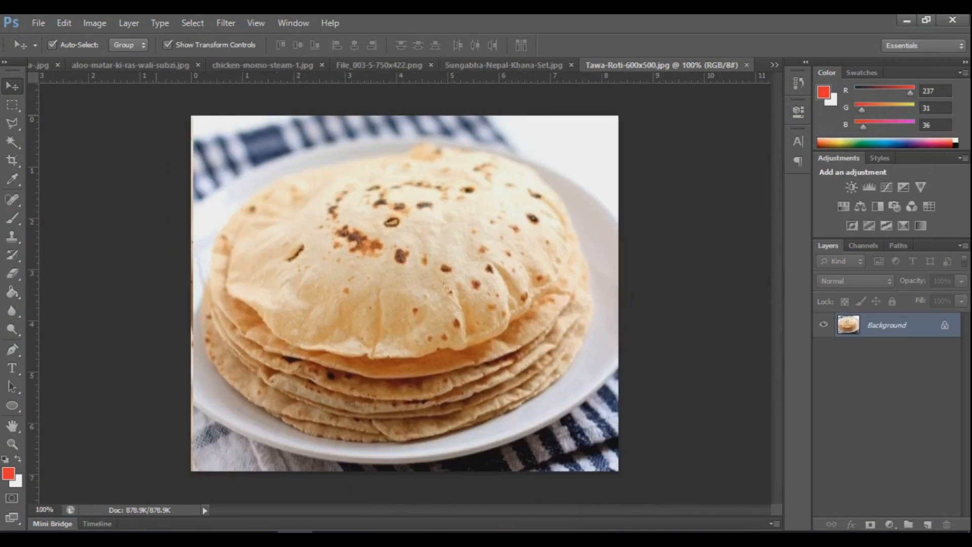
Step: Copy the roti and Nepali khana set photos onto the banner and close their documents
{"action": "left_click_drag", "start_coordinate": [661, 65], "coordinate": [664, 107]}
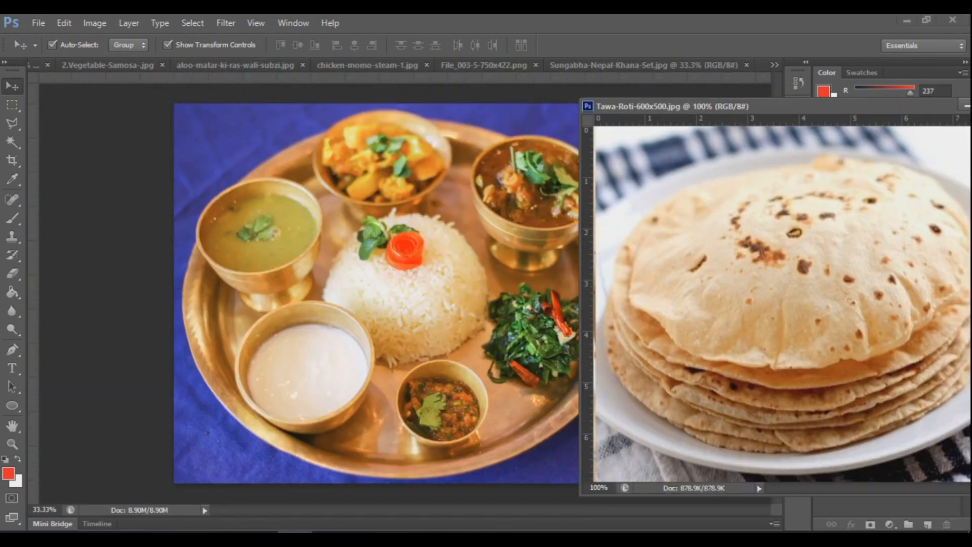
{"action": "left_click", "coordinate": [37, 65]}
{"action": "left_click_drag", "start_coordinate": [764, 227], "coordinate": [438, 246]}
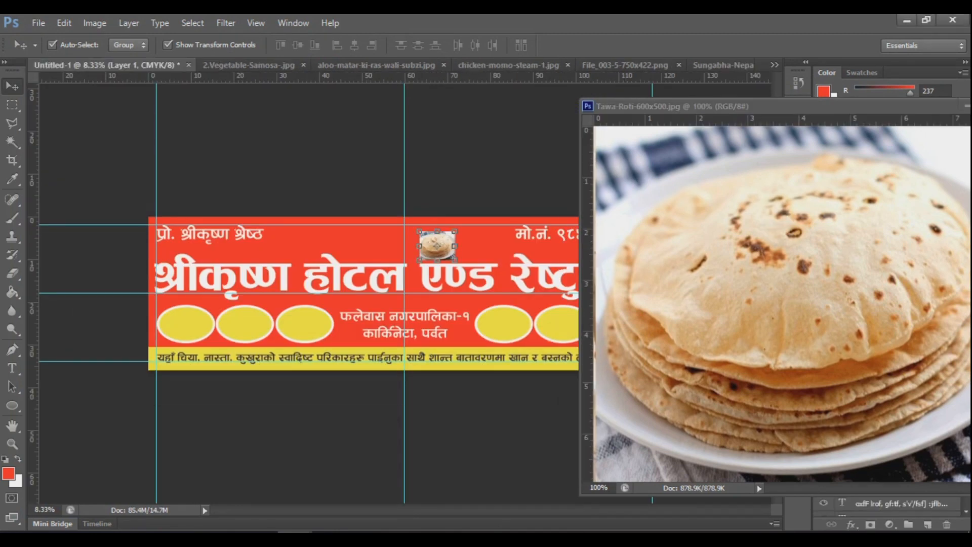
{"action": "left_click_drag", "start_coordinate": [709, 107], "coordinate": [448, 126]}
{"action": "left_click", "coordinate": [752, 124]}
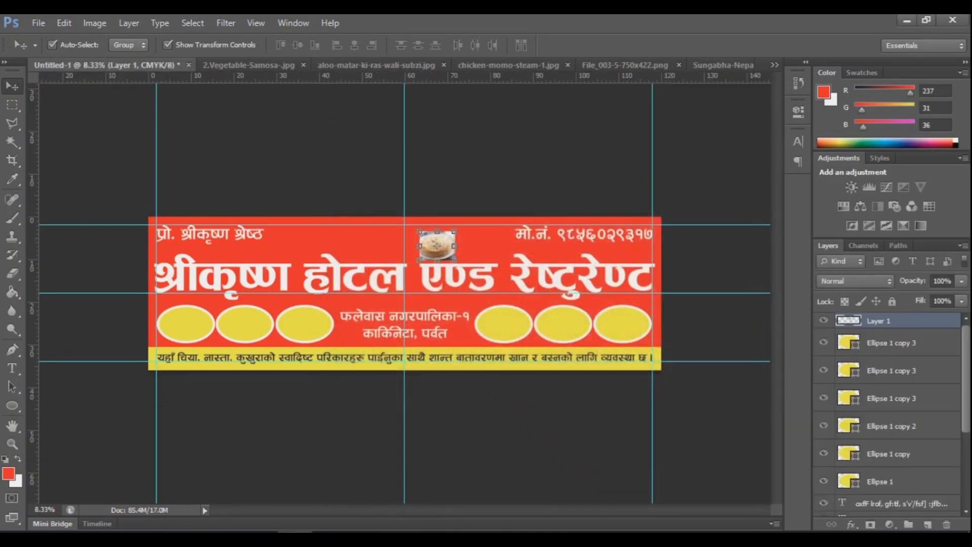
{"action": "left_click", "coordinate": [723, 65]}
{"action": "left_click_drag", "start_coordinate": [720, 65], "coordinate": [734, 127]}
{"action": "left_click_drag", "start_coordinate": [780, 324], "coordinate": [511, 260]}
{"action": "left_click_drag", "start_coordinate": [734, 126], "coordinate": [482, 159]}
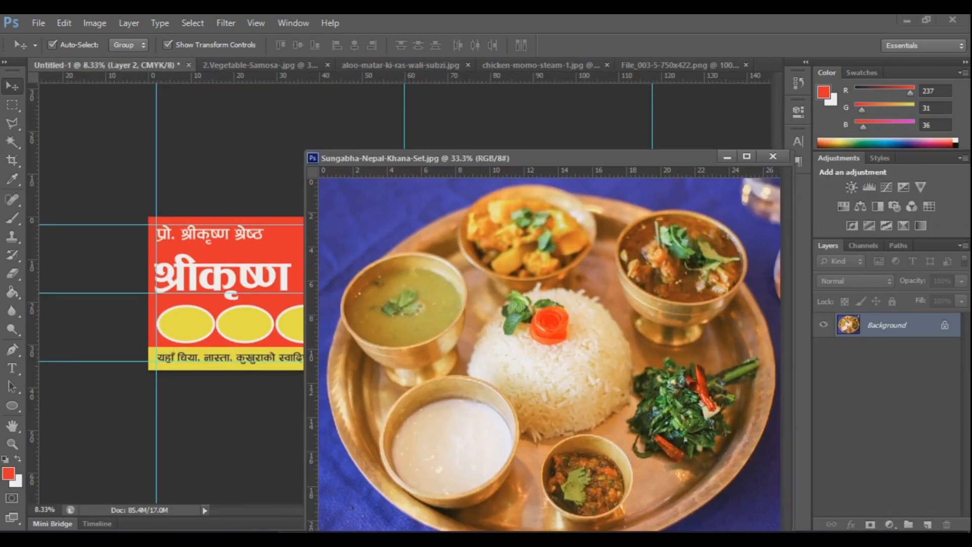
{"action": "left_click", "coordinate": [776, 156]}
Step: Copy the chow mein and chicken momo photos onto the banner and close their documents
{"action": "left_click", "coordinate": [678, 65]}
{"action": "left_click_drag", "start_coordinate": [679, 65], "coordinate": [633, 106]}
{"action": "left_click_drag", "start_coordinate": [695, 281], "coordinate": [386, 232]}
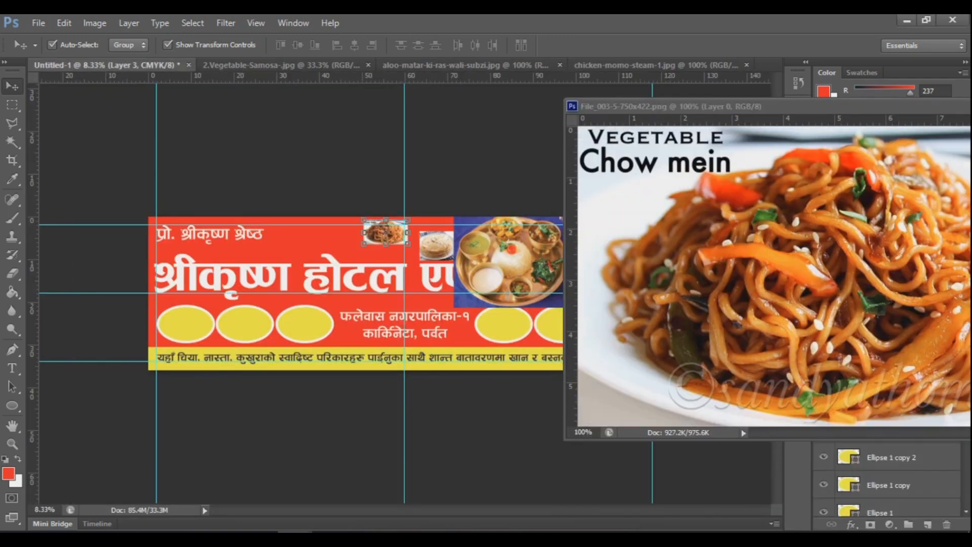
{"action": "left_click_drag", "start_coordinate": [759, 106], "coordinate": [534, 127]}
{"action": "left_click", "coordinate": [881, 127]}
{"action": "left_click", "coordinate": [655, 65]}
{"action": "left_click_drag", "start_coordinate": [656, 65], "coordinate": [663, 112]}
{"action": "left_click_drag", "start_coordinate": [690, 242], "coordinate": [356, 261]}
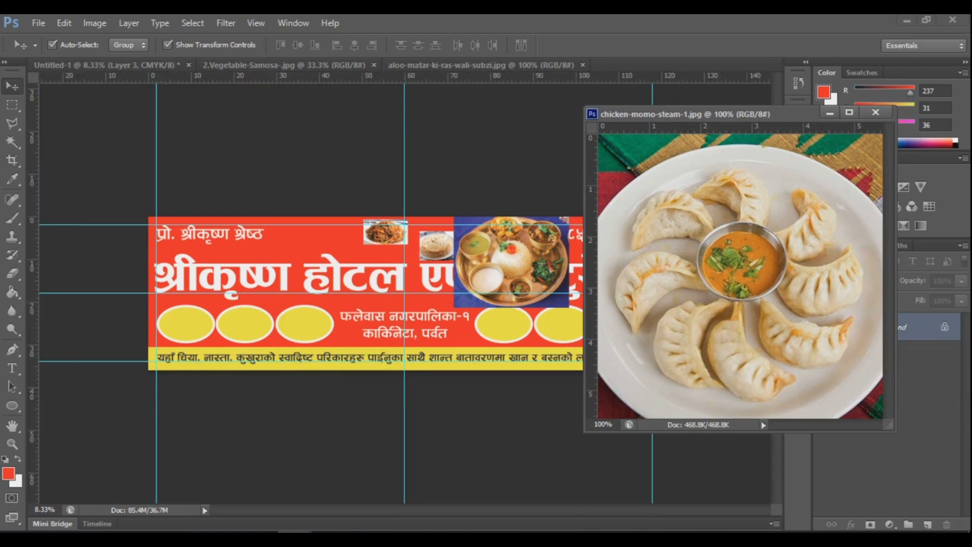
{"action": "left_click", "coordinate": [876, 111]}
Step: Copy the aloo-matar and samosa photos onto the banner and close their documents
{"action": "left_click", "coordinate": [481, 65]}
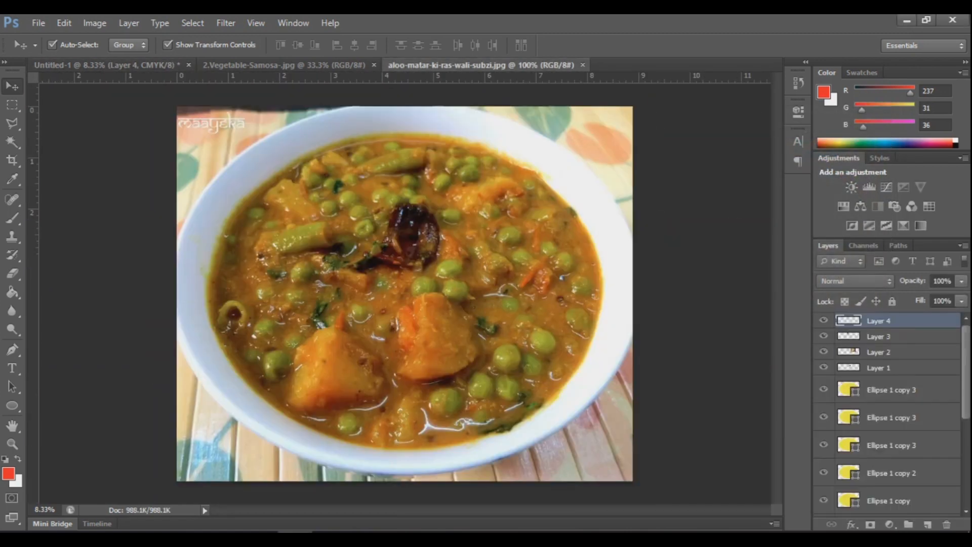
{"action": "left_click_drag", "start_coordinate": [481, 64], "coordinate": [583, 131]}
{"action": "left_click_drag", "start_coordinate": [709, 304], "coordinate": [328, 246]}
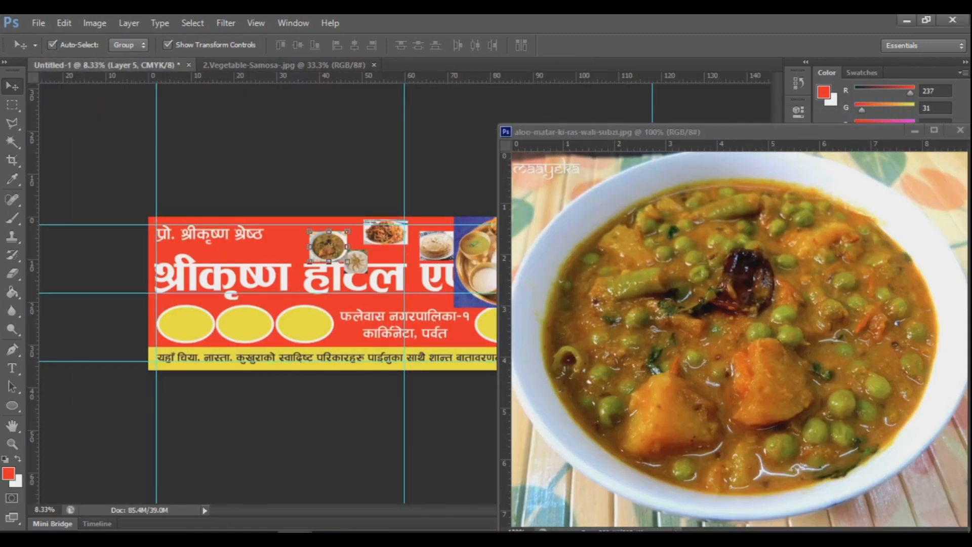
{"action": "left_click_drag", "start_coordinate": [583, 132], "coordinate": [391, 138]}
{"action": "left_click", "coordinate": [769, 136]}
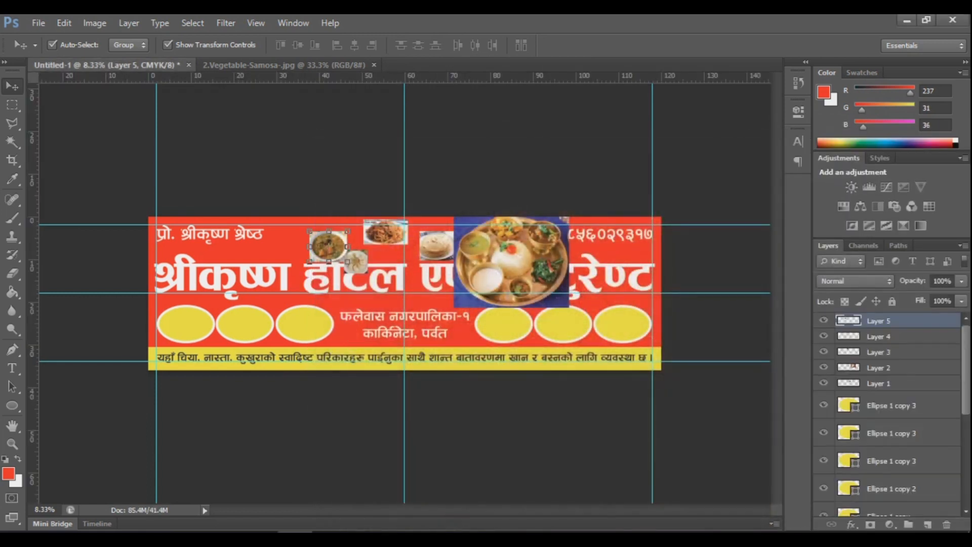
{"action": "left_click", "coordinate": [283, 65]}
{"action": "left_click_drag", "start_coordinate": [284, 65], "coordinate": [479, 132]}
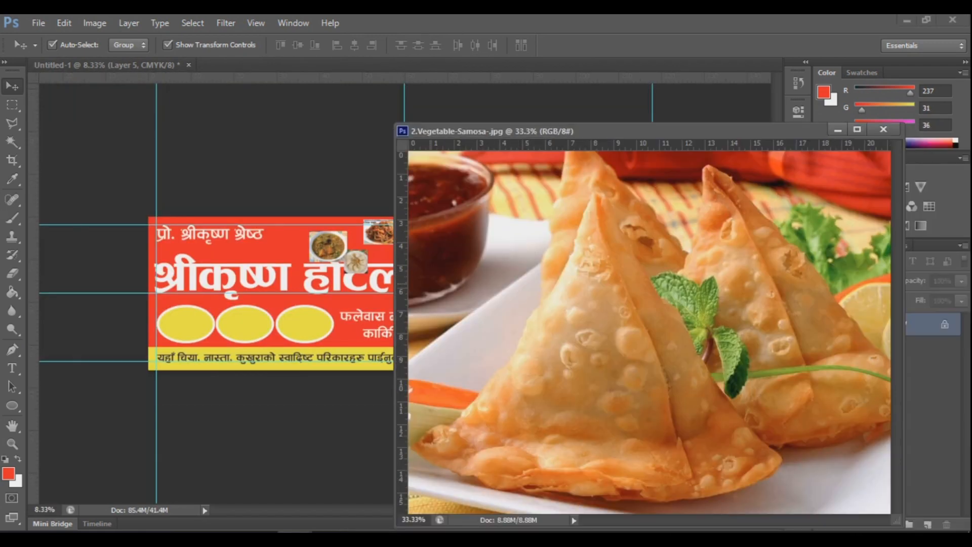
{"action": "left_click_drag", "start_coordinate": [648, 329], "coordinate": [306, 305]}
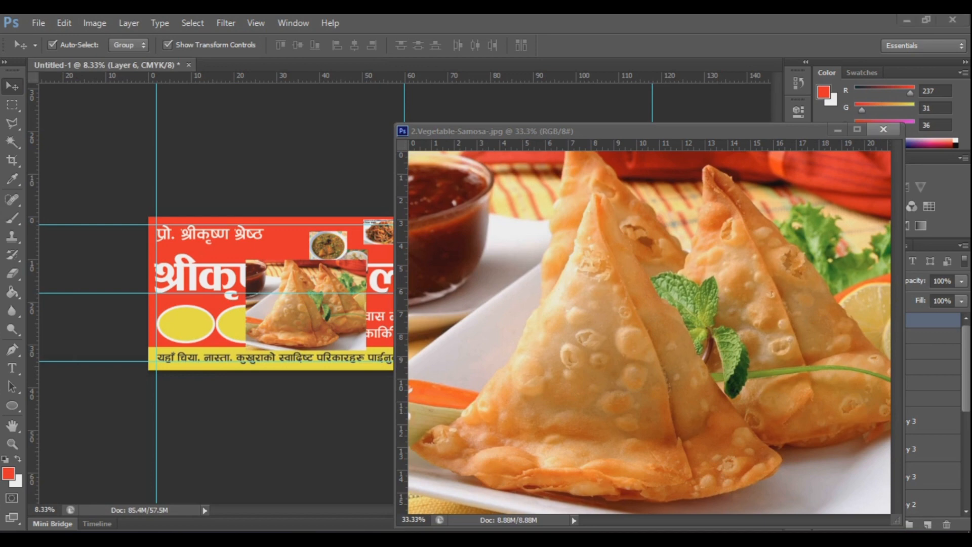
{"action": "left_click", "coordinate": [884, 129]}
Step: Move the samosa photo to the banner's left end and shrink it to about 55%
{"action": "scroll", "coordinate": [241, 316], "scroll_direction": "up", "scroll_amount": 1}
{"action": "left_click", "coordinate": [241, 316]}
{"action": "left_click_drag", "start_coordinate": [241, 316], "coordinate": [375, 304]}
{"action": "left_click_drag", "start_coordinate": [516, 274], "coordinate": [374, 276]}
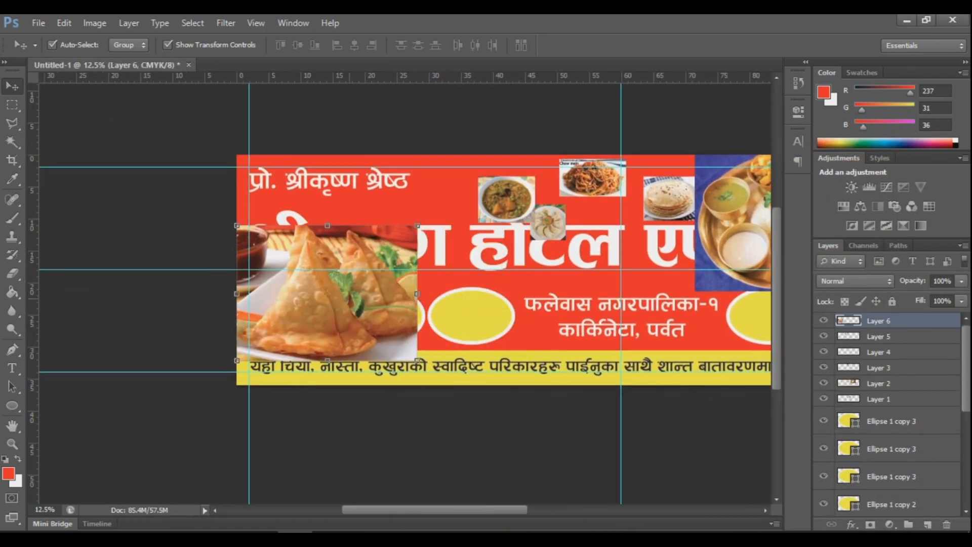
{"action": "scroll", "coordinate": [348, 297], "scroll_direction": "up", "scroll_amount": 1}
{"action": "left_click_drag", "start_coordinate": [441, 201], "coordinate": [349, 278]}
{"action": "scroll", "coordinate": [292, 317], "scroll_direction": "up", "scroll_amount": 1}
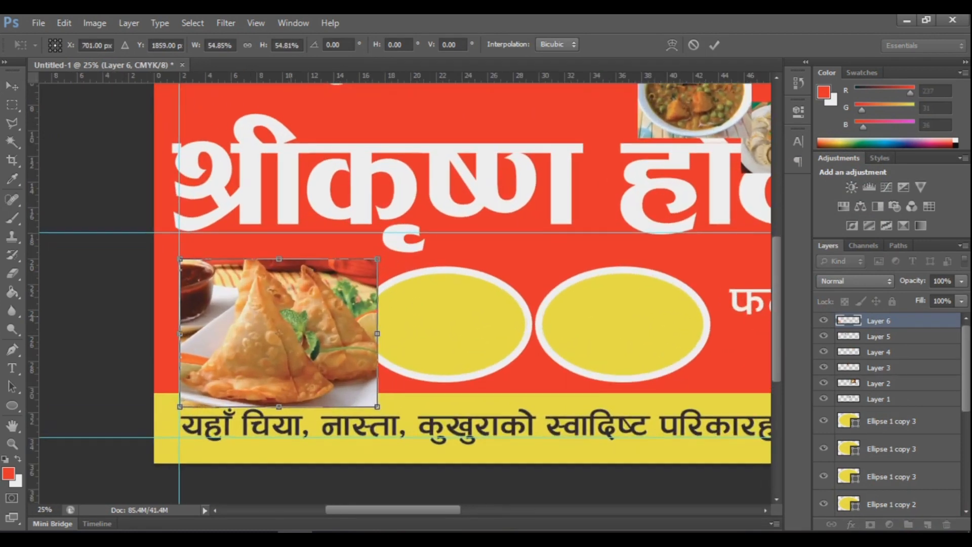
{"action": "key", "text": "Return"}
Step: Clip the samosa photo into the leftmost ellipse and scale it to fit the oval
{"action": "key", "text": "ctrl+bracketleft"}
{"action": "key", "text": "ctrl+bracketleft"}
{"action": "key", "text": "ctrl+bracketleft"}
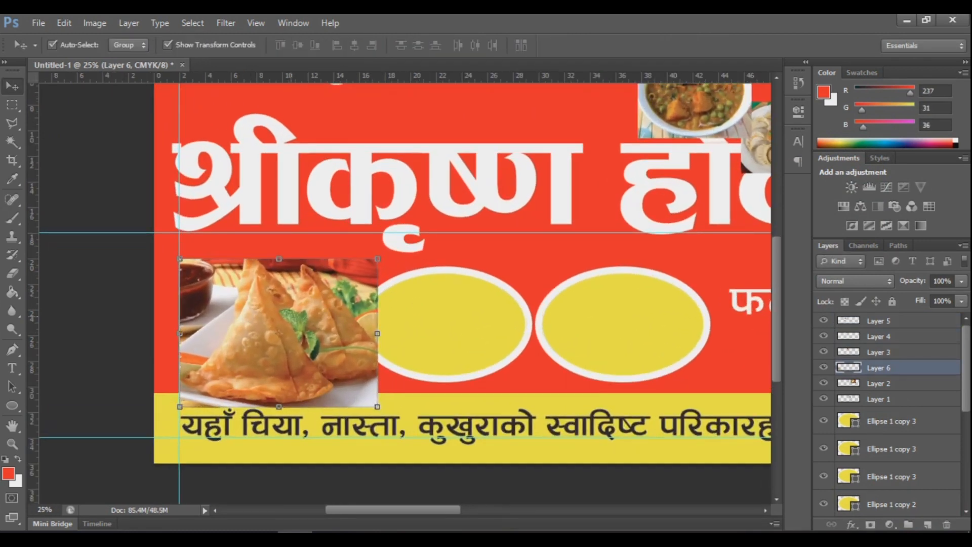
{"action": "key", "text": "ctrl+bracketleft"}
{"action": "key", "text": "ctrl+bracketleft"}
{"action": "key", "text": "ctrl+bracketleft"}
{"action": "key", "text": "ctrl+bracketleft"}
{"action": "key", "text": "ctrl+bracketleft"}
{"action": "key", "text": "ctrl+bracketleft"}
{"action": "key", "text": "ctrl+bracketleft"}
{"action": "key", "text": "ctrl+bracketleft"}
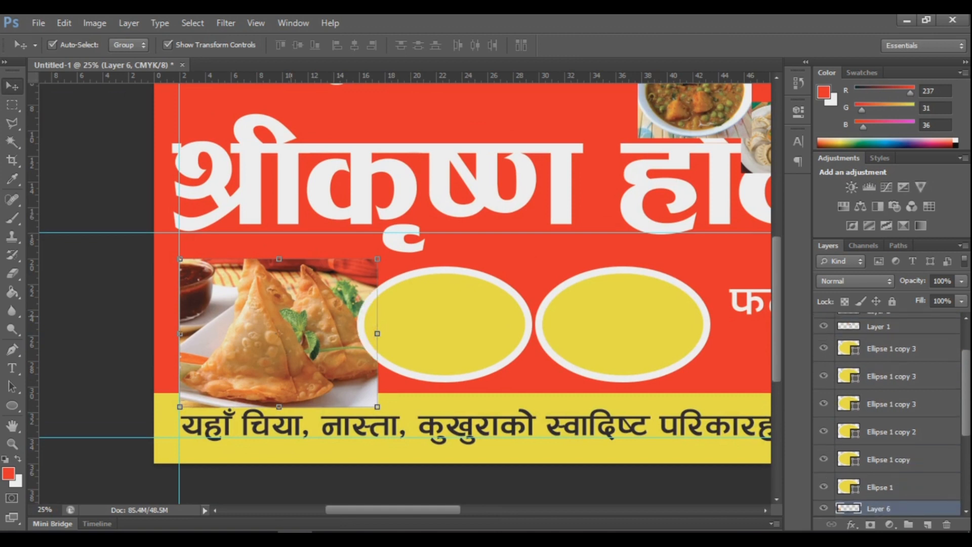
{"action": "key", "text": "ctrl+bracketright"}
{"action": "key", "text": "ctrl+alt+g"}
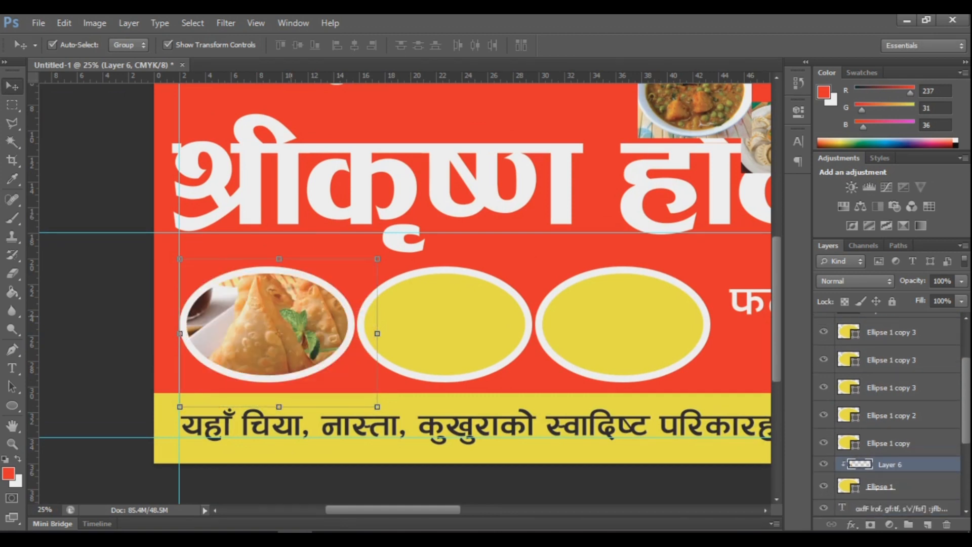
{"action": "key", "text": "ctrl+t"}
{"action": "left_click_drag", "start_coordinate": [377, 407], "coordinate": [354, 381]}
{"action": "left_click_drag", "start_coordinate": [354, 258], "coordinate": [355, 266]}
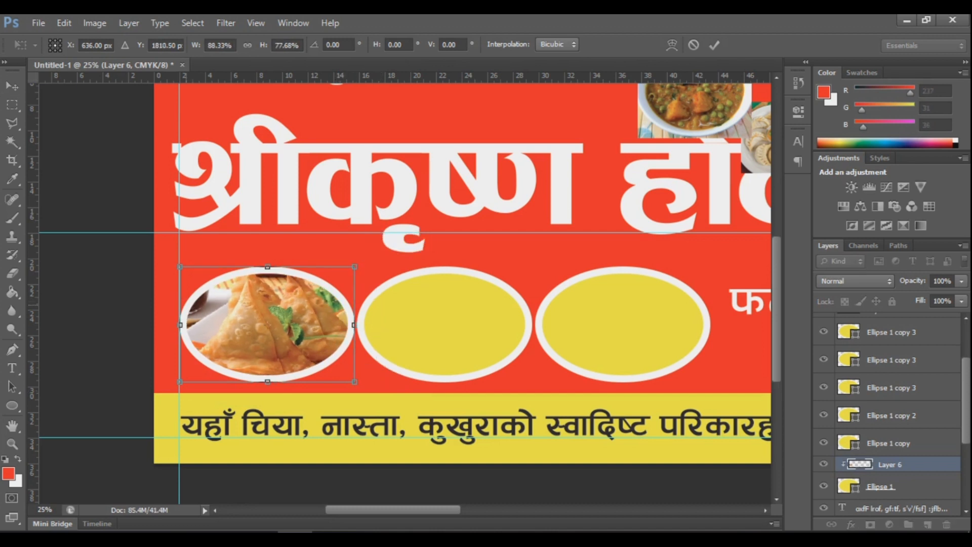
{"action": "left_click_drag", "start_coordinate": [180, 325], "coordinate": [181, 324]}
{"action": "key", "text": "Return"}
Step: Move the curry bowl photo over the second ellipse
{"action": "left_click", "coordinate": [694, 109]}
{"action": "key", "text": "ctrl+minus"}
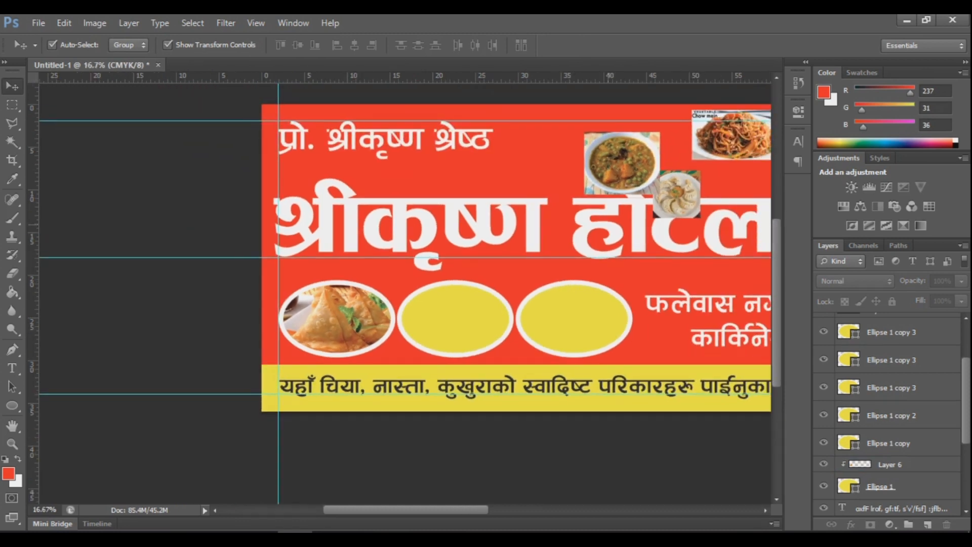
{"action": "left_click_drag", "start_coordinate": [507, 253], "coordinate": [302, 293]}
{"action": "left_click_drag", "start_coordinate": [418, 203], "coordinate": [239, 357]}
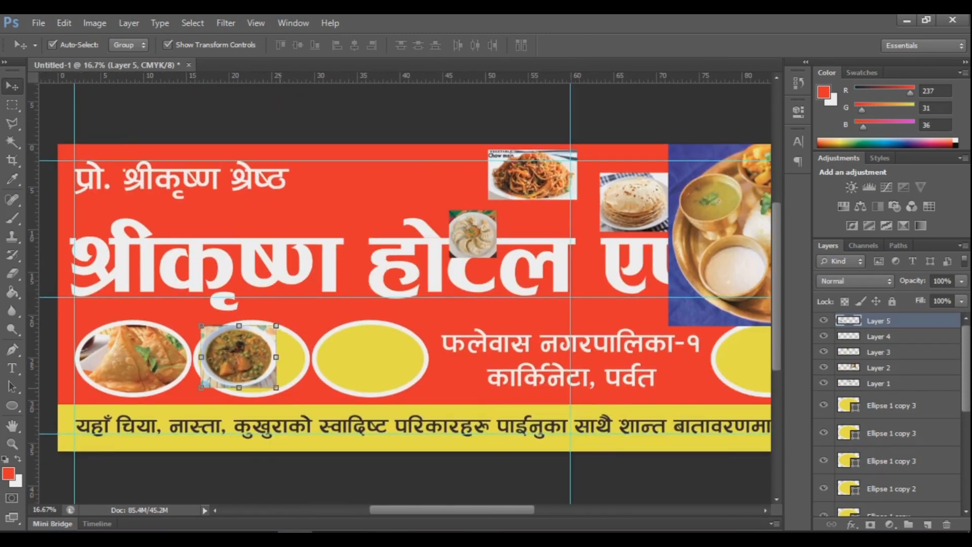
Step: Swap the curry bowl out for the chow mein photo, enlarge it and clip it into the second ellipse
{"action": "key", "text": "ctrl+minus"}
{"action": "left_click_drag", "start_coordinate": [277, 347], "coordinate": [563, 365]}
{"action": "left_click_drag", "start_coordinate": [481, 212], "coordinate": [300, 310]}
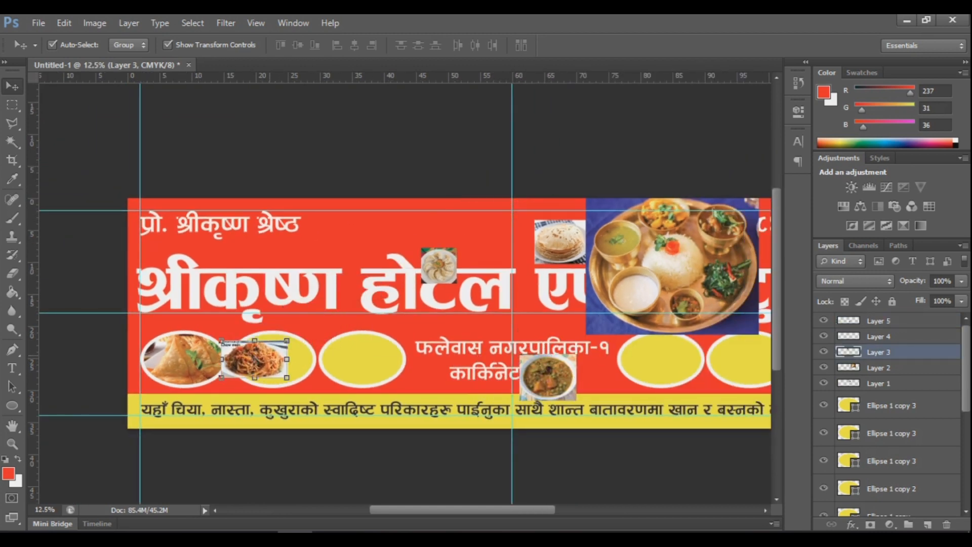
{"action": "key", "text": "ctrl+plus"}
{"action": "key", "text": "ctrl+plus"}
{"action": "key", "text": "ctrl+t"}
{"action": "left_click_drag", "start_coordinate": [308, 391], "coordinate": [339, 374]}
{"action": "key", "text": "Return"}
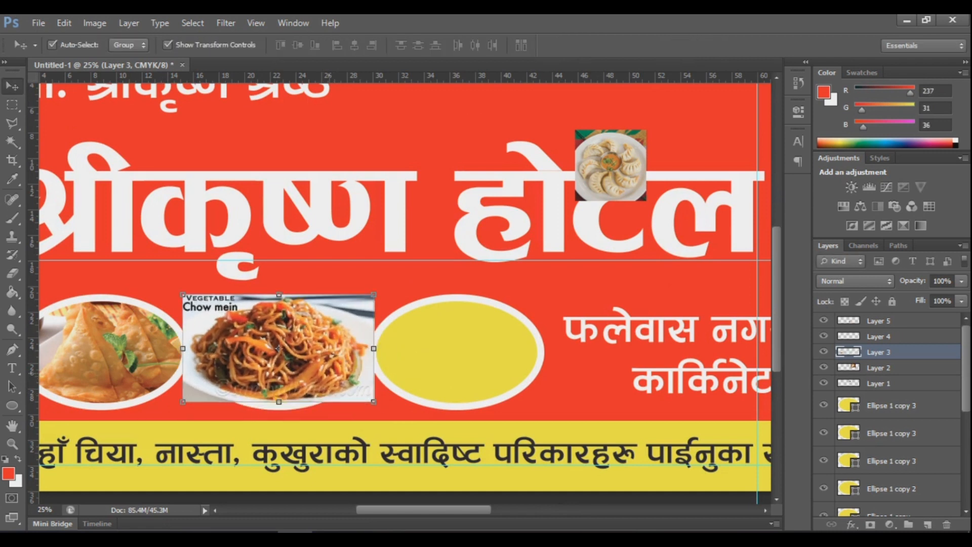
{"action": "key", "text": "ctrl+bracketleft"}
{"action": "key", "text": "ctrl+bracketleft"}
{"action": "key", "text": "ctrl+bracketleft"}
{"action": "key", "text": "ctrl+bracketleft"}
{"action": "key", "text": "ctrl+bracketleft"}
{"action": "key", "text": "ctrl+bracketleft"}
{"action": "key", "text": "ctrl+bracketleft"}
{"action": "key", "text": "ctrl+bracketleft"}
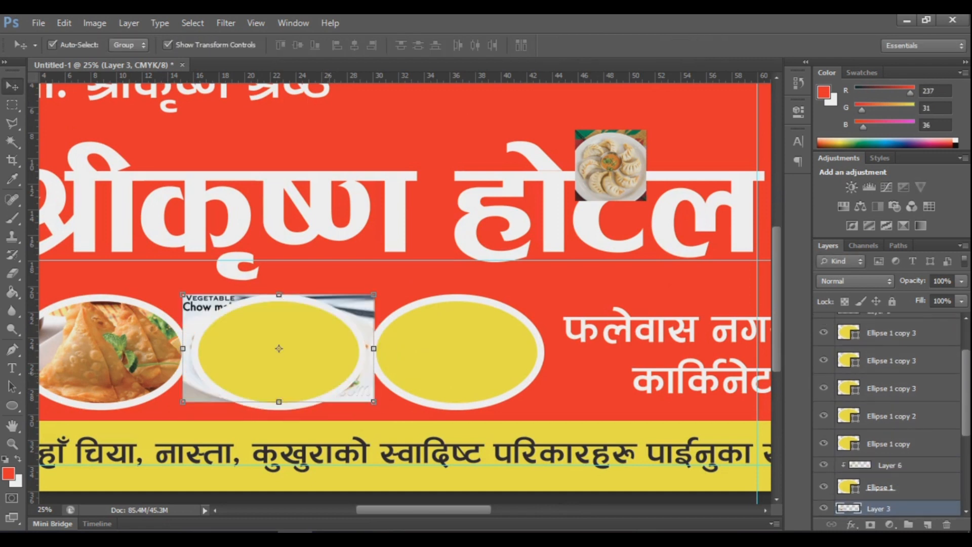
{"action": "key", "text": "ctrl+bracketright"}
{"action": "key", "text": "ctrl+bracketright"}
{"action": "key", "text": "ctrl+alt+g"}
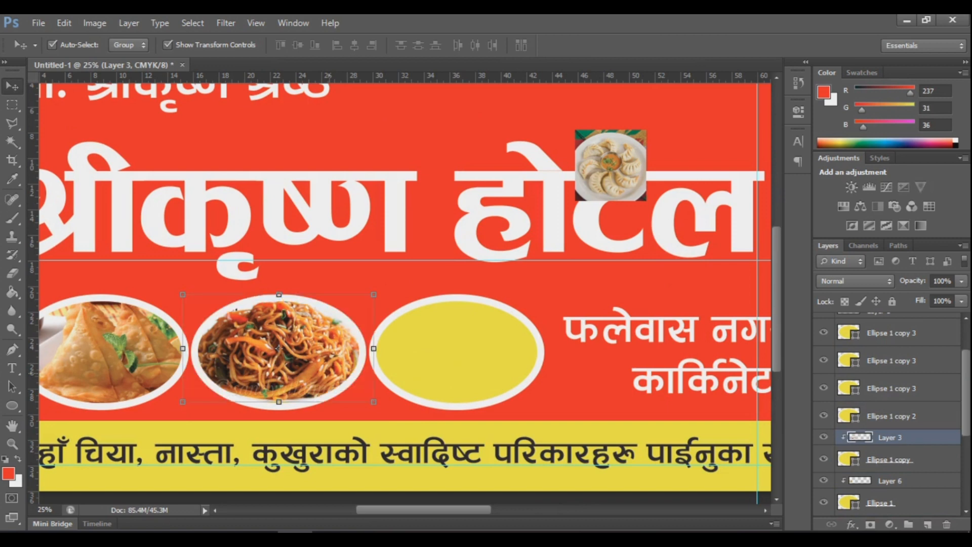
{"action": "key", "text": "shift+Down"}
{"action": "key", "text": "shift+Down"}
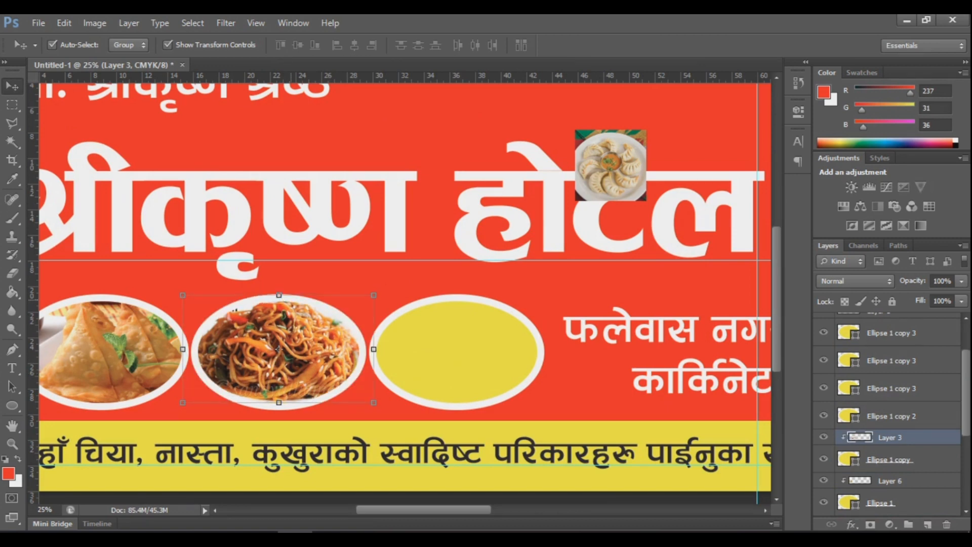
Step: Place the momo photo above the third ellipse and resize it to fill the oval
{"action": "key", "text": "ctrl+minus"}
{"action": "left_click_drag", "start_coordinate": [557, 219], "coordinate": [427, 342]}
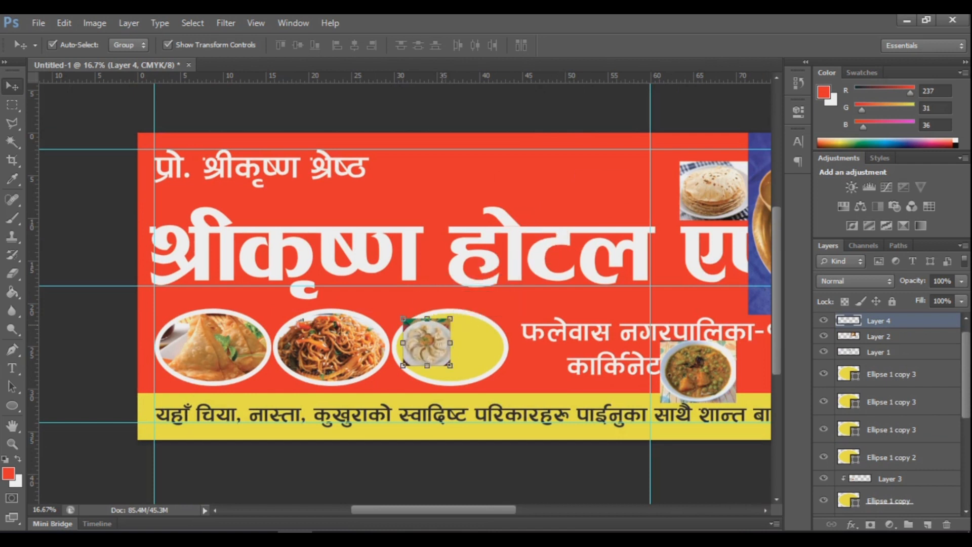
{"action": "key", "text": "ctrl+bracketleft"}
{"action": "key", "text": "ctrl+bracketleft"}
{"action": "key", "text": "ctrl+bracketleft"}
{"action": "key", "text": "ctrl+bracketleft"}
{"action": "key", "text": "ctrl+bracketleft"}
{"action": "key", "text": "ctrl+bracketleft"}
{"action": "key", "text": "ctrl+bracketleft"}
{"action": "key", "text": "ctrl+bracketleft"}
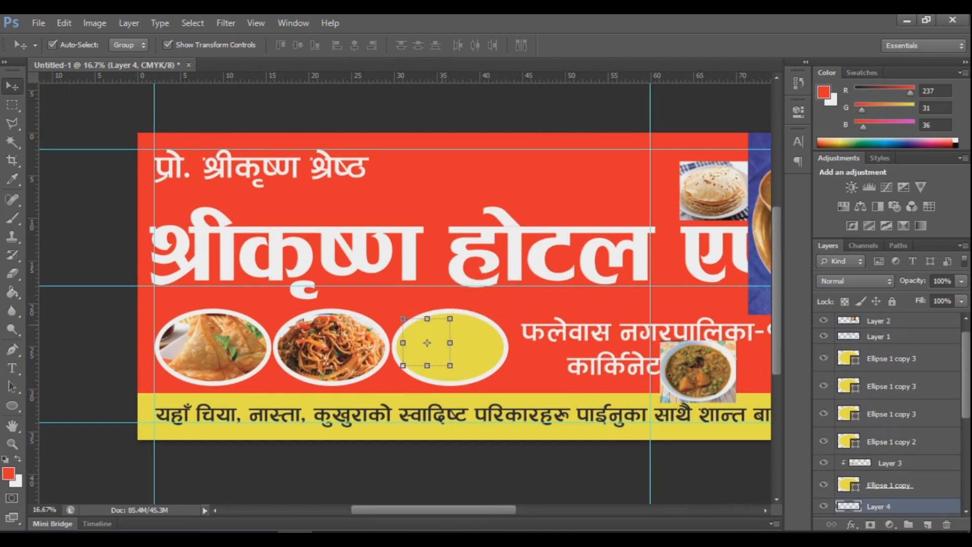
{"action": "key", "text": "ctrl+bracketright"}
{"action": "key", "text": "ctrl+bracketright"}
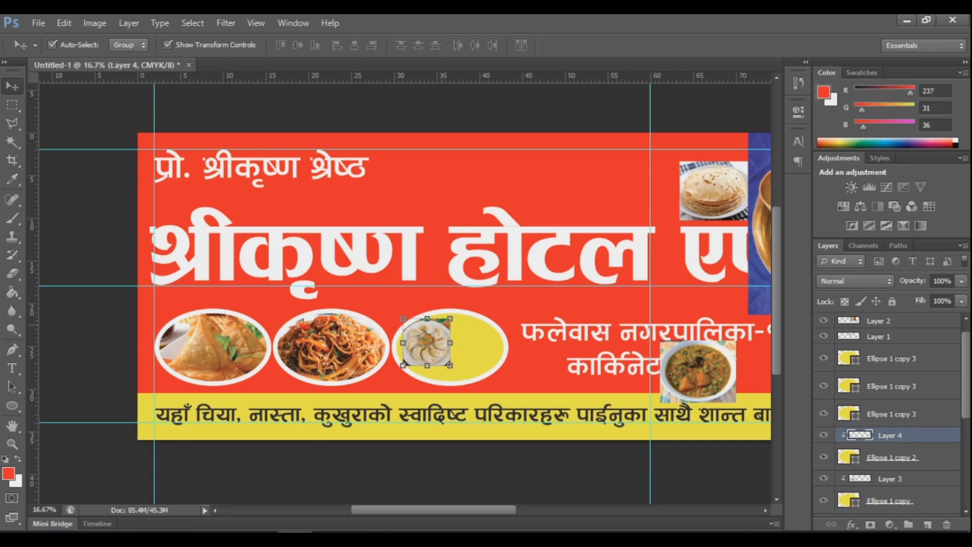
{"action": "key", "text": "ctrl+plus"}
{"action": "key", "text": "ctrl+t"}
{"action": "left_click_drag", "start_coordinate": [453, 385], "coordinate": [496, 426]}
{"action": "left_click_drag", "start_coordinate": [456, 363], "coordinate": [542, 363]}
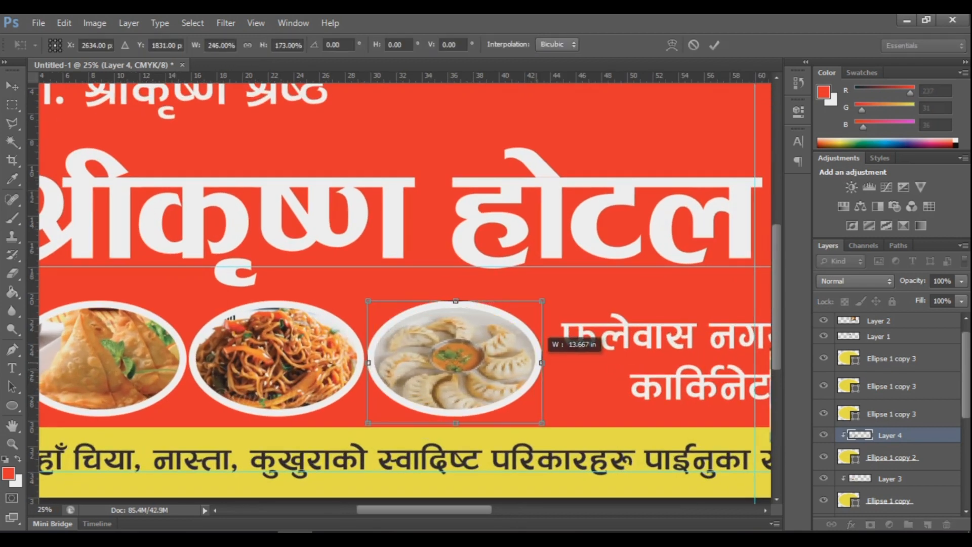
{"action": "left_click_drag", "start_coordinate": [456, 423], "coordinate": [456, 411]}
{"action": "key", "text": "Return"}
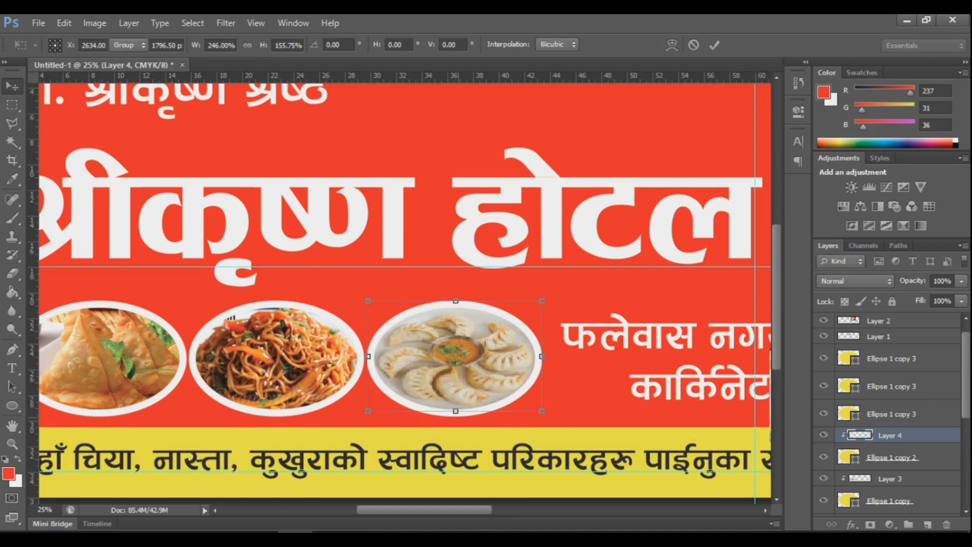
{"action": "scroll", "coordinate": [405, 289], "scroll_direction": "down", "scroll_amount": 3}
{"action": "scroll", "coordinate": [456, 253], "scroll_direction": "up", "scroll_amount": 2}
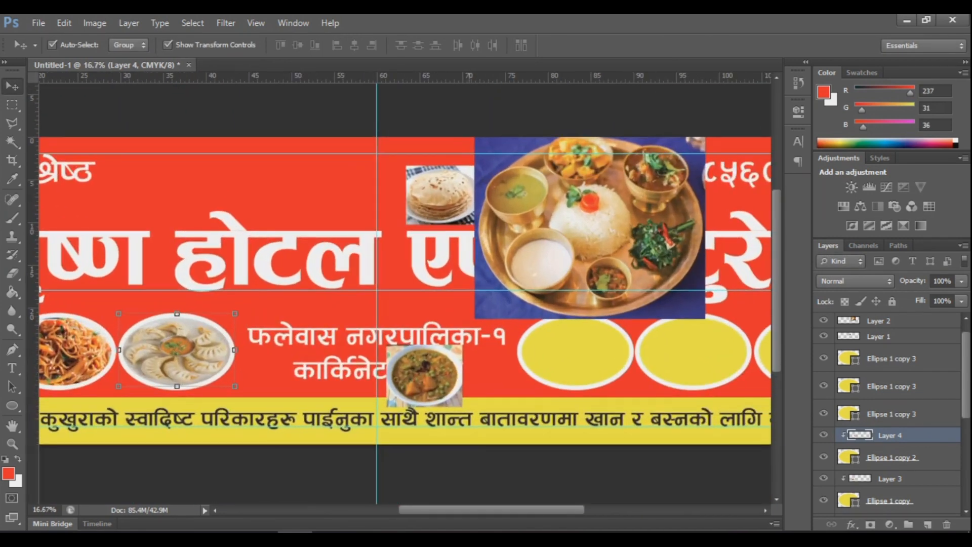
Step: Clip the thali photo into the fourth ellipse and squash and narrow it to fit
{"action": "left_click", "coordinate": [699, 195]}
{"action": "left_click_drag", "start_coordinate": [706, 195], "coordinate": [530, 334]}
{"action": "key", "text": "ctrl+bracketleft"}
{"action": "key", "text": "ctrl+bracketleft"}
{"action": "key", "text": "ctrl+bracketleft"}
{"action": "key", "text": "ctrl+bracketleft"}
{"action": "key", "text": "ctrl+bracketleft"}
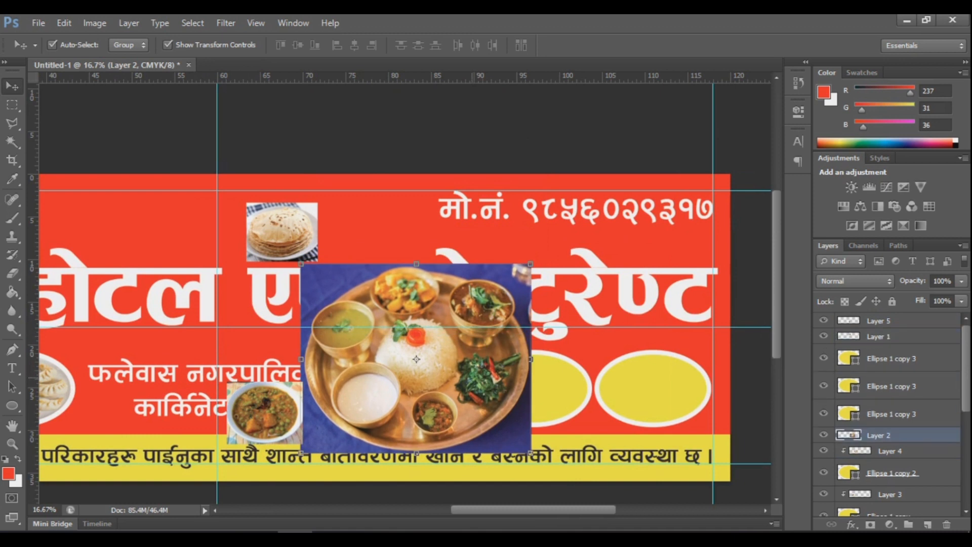
{"action": "key", "text": "ctrl+bracketright"}
{"action": "key", "text": "ctrl+bracketright"}
{"action": "key", "text": "ctrl+bracketright"}
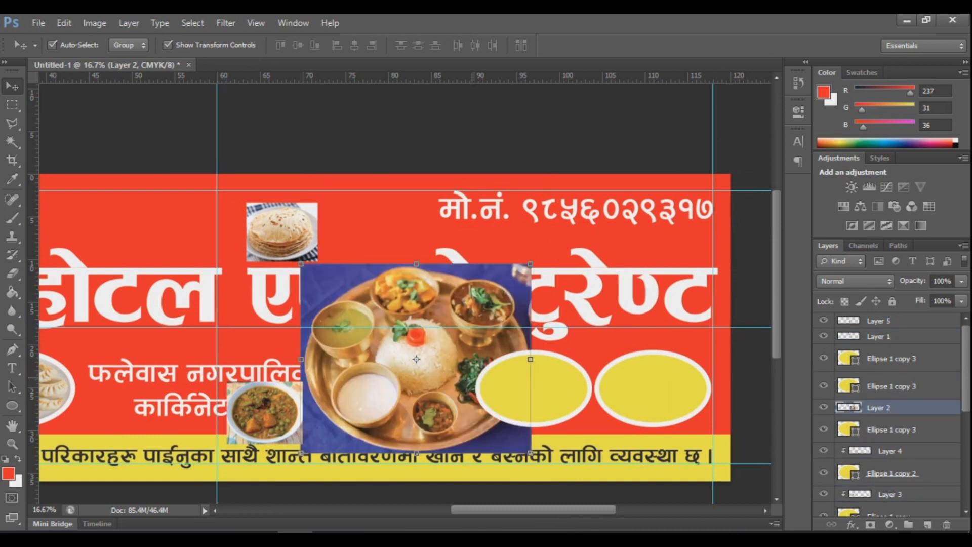
{"action": "key", "text": "ctrl+alt+g"}
{"action": "left_click_drag", "start_coordinate": [530, 263], "coordinate": [473, 350]}
{"action": "left_click_drag", "start_coordinate": [302, 402], "coordinate": [364, 402]}
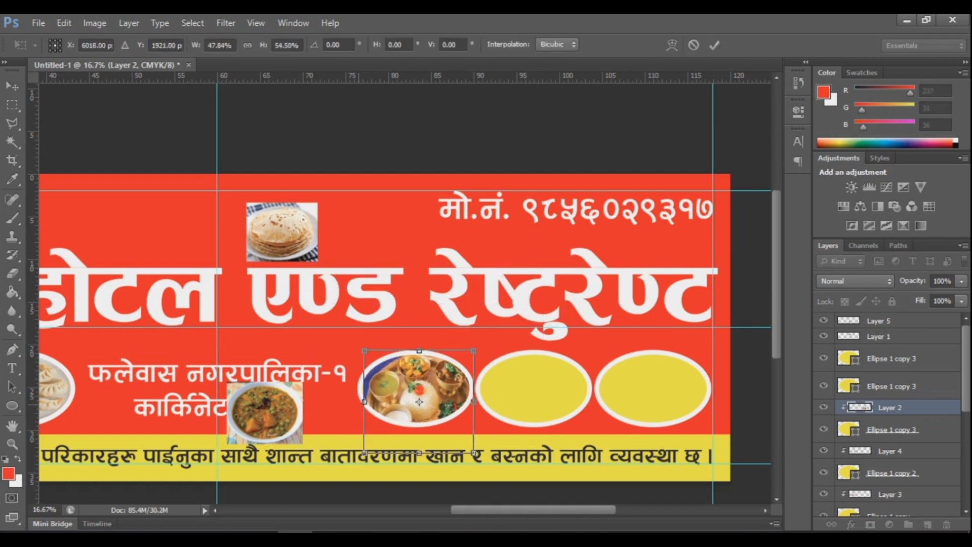
{"action": "key", "text": "Return"}
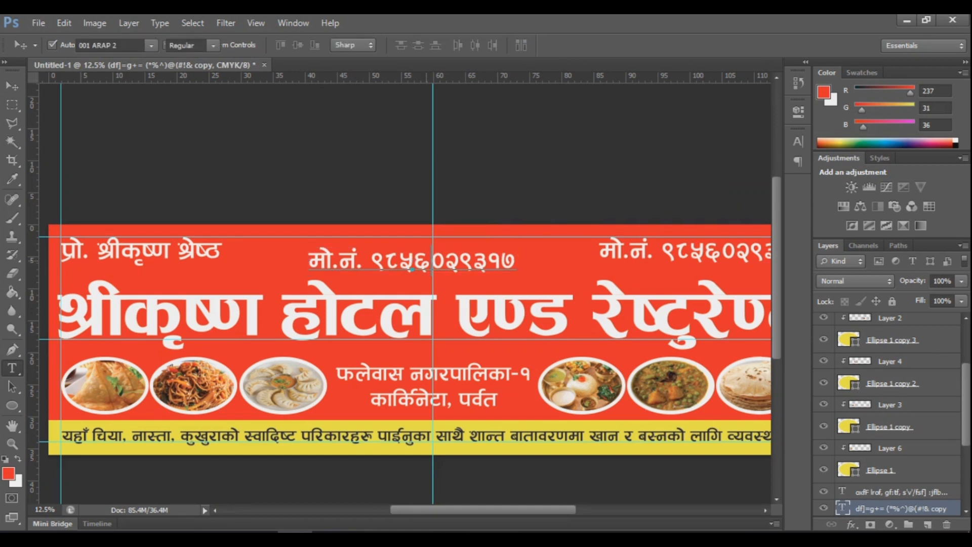
Step: Replace the duplicated phone-number text with the slogan “ग्राहकको सन्तुष्टि नै हाम्रो पहिचान” in quotes
{"action": "double_click", "coordinate": [843, 508]}
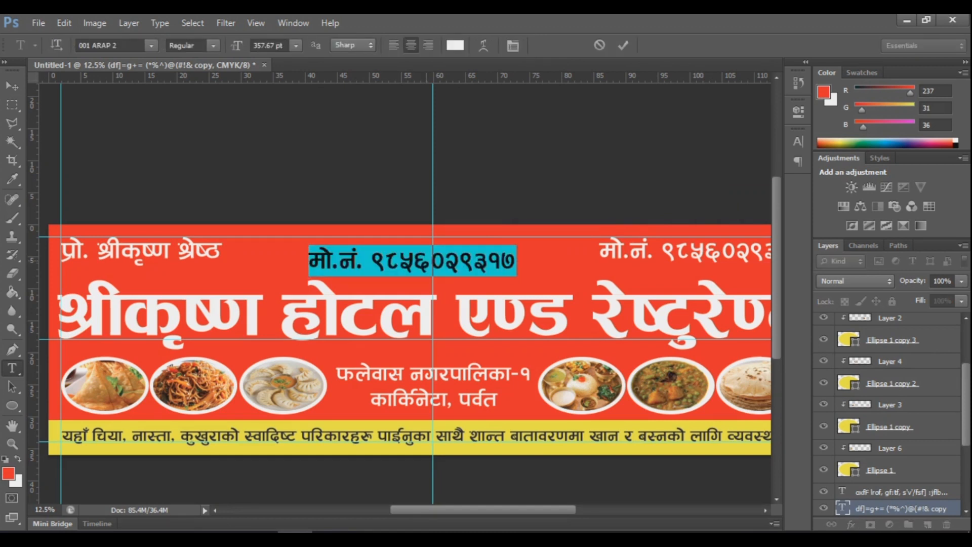
{"action": "type", "text": "ग्राहकका"}
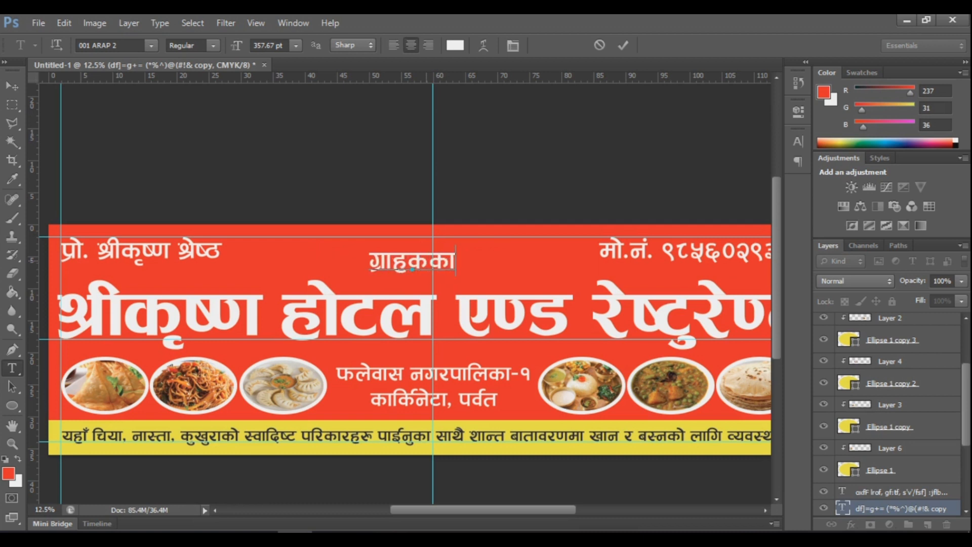
{"action": "type", "text": " सन्त"}
{"action": "type", "text": "ुष्टि"}
{"action": "type", "text": "g} xfd|f"}
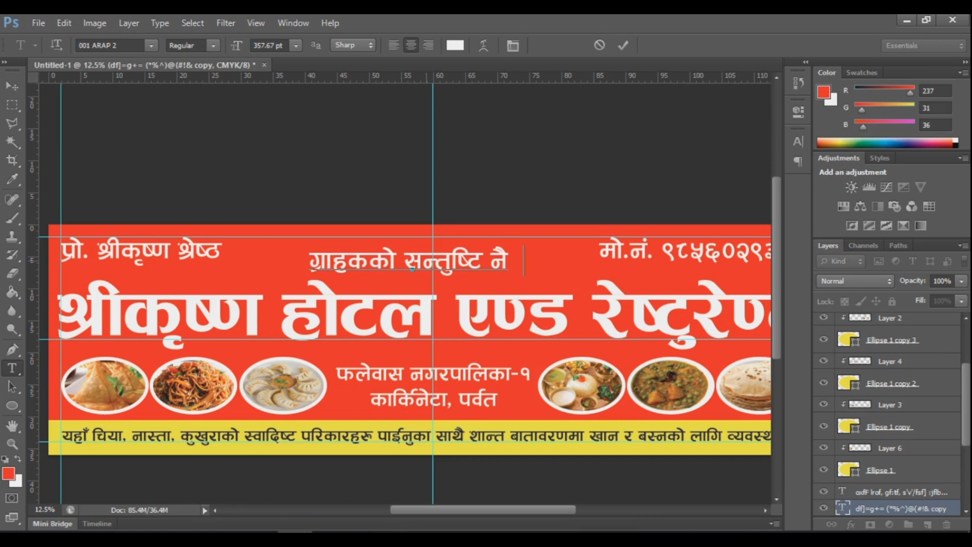
{"action": "type", "text": "] klxrfg"}
{"action": "key", "text": "Home"}
{"action": "type", "text": "“"}
{"action": "key", "text": "End"}
{"action": "type", "text": "”"}
{"action": "key", "text": "ctrl+Return"}
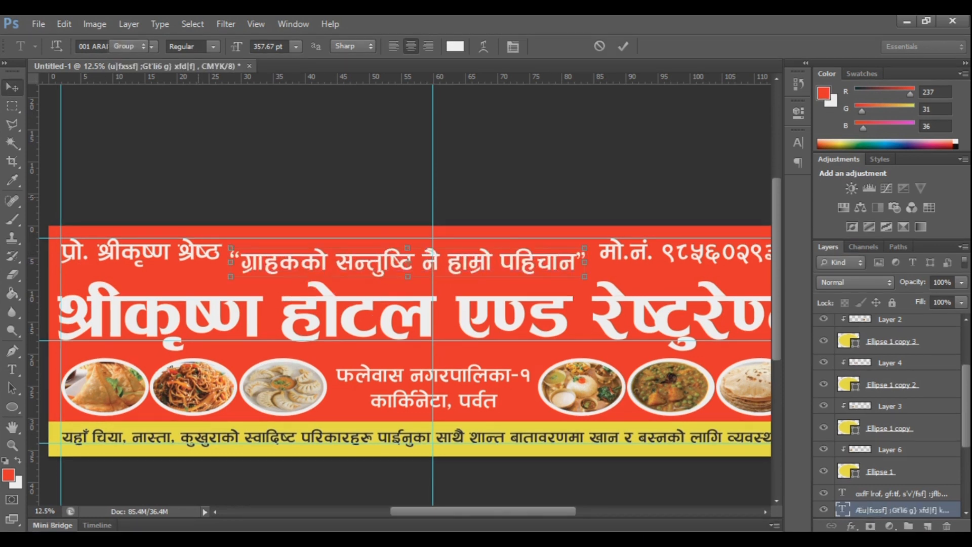
Step: Scale the slogan to about 76% and centre it on the vertical guide
{"action": "key", "text": "ctrl+t"}
{"action": "left_click_drag", "start_coordinate": [596, 247], "coordinate": [538, 252]}
{"action": "mouse_move", "coordinate": [476, 256]}
{"action": "left_mouse_down"}
{"action": "mouse_move", "coordinate": [501, 253]}
{"action": "mouse_move", "coordinate": [490, 253]}
{"action": "left_mouse_up"}
{"action": "left_click_drag", "start_coordinate": [552, 252], "coordinate": [572, 250]}
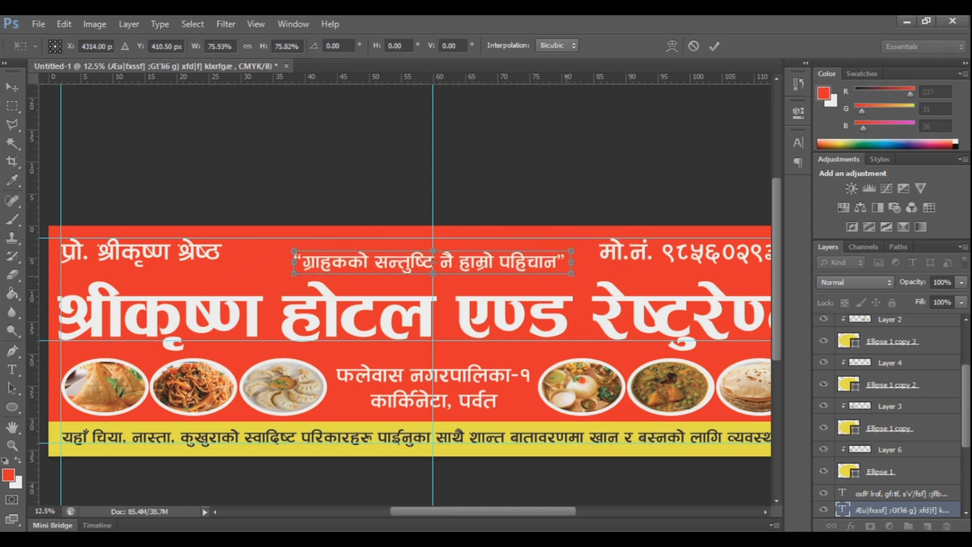
{"action": "key", "text": "Return"}
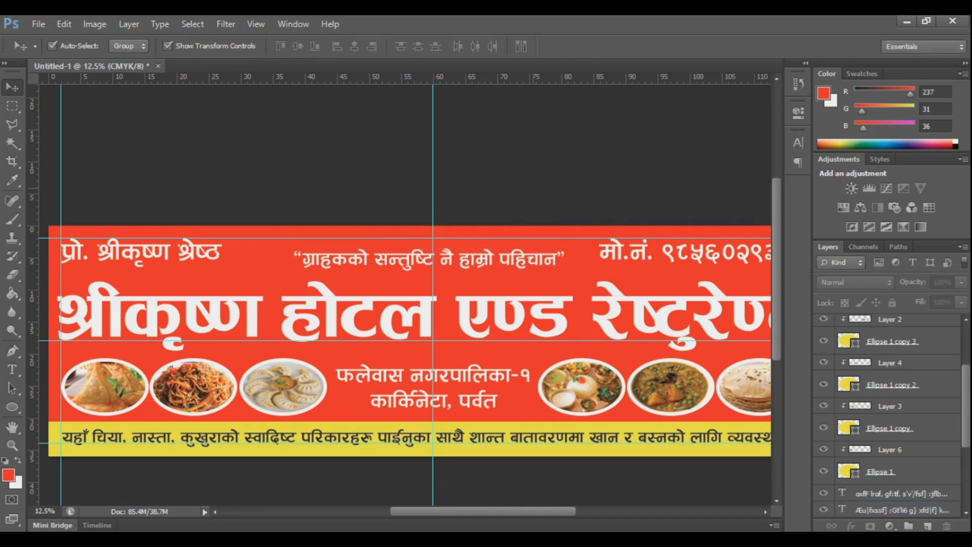
Step: Hide the guides and all panels, showing the whole banner at 12.5% zoom
{"action": "key", "text": "ctrl+minus"}
{"action": "key", "text": "ctrl+semicolon"}
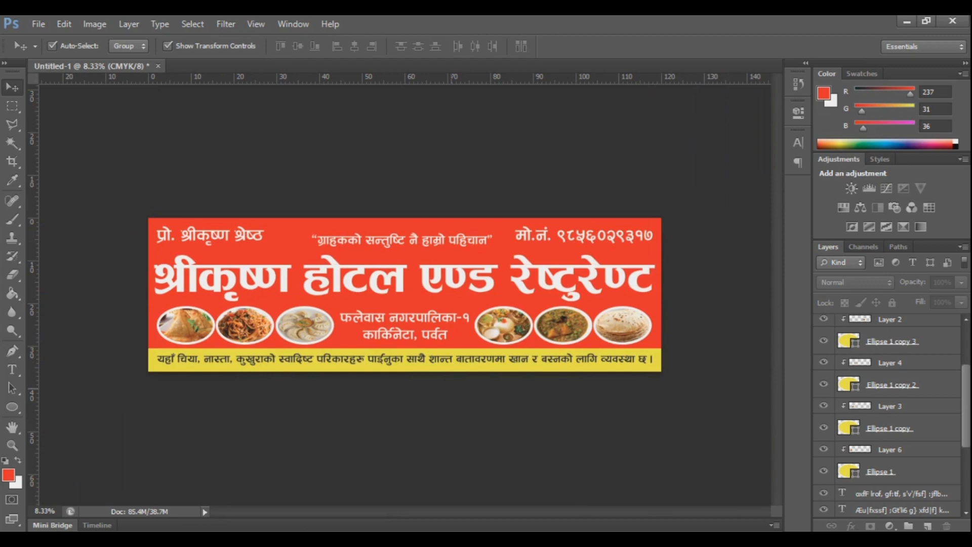
{"action": "key", "text": "Tab"}
{"action": "key", "text": "ctrl+plus"}
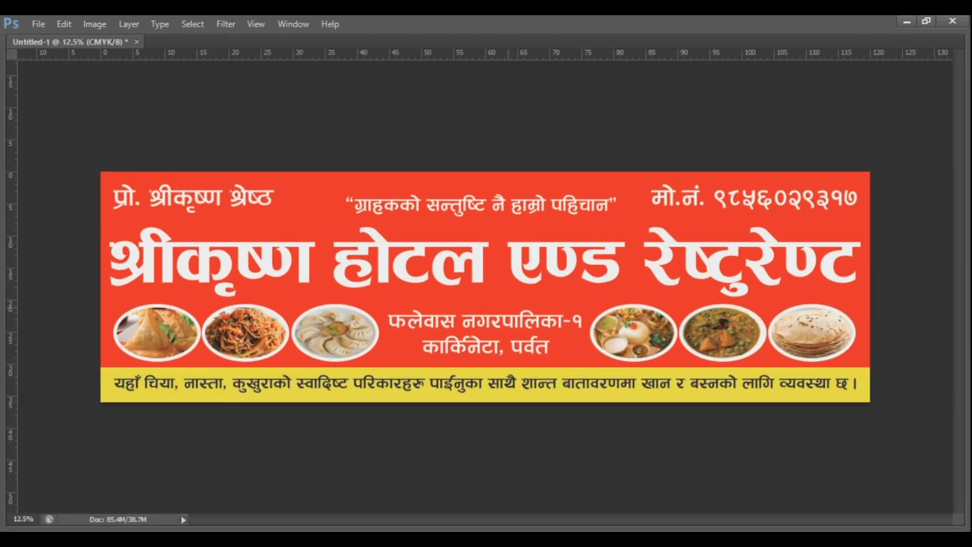